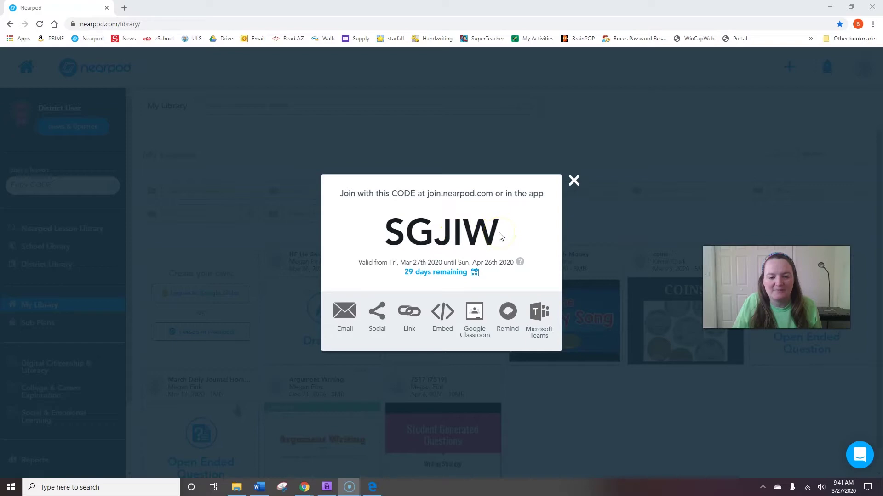
pyautogui.moveTo(500, 236); pyautogui.dragTo(398, 235)
pyautogui.hotkey('ctrl', 'c')
pyautogui.rightClick(399, 235)
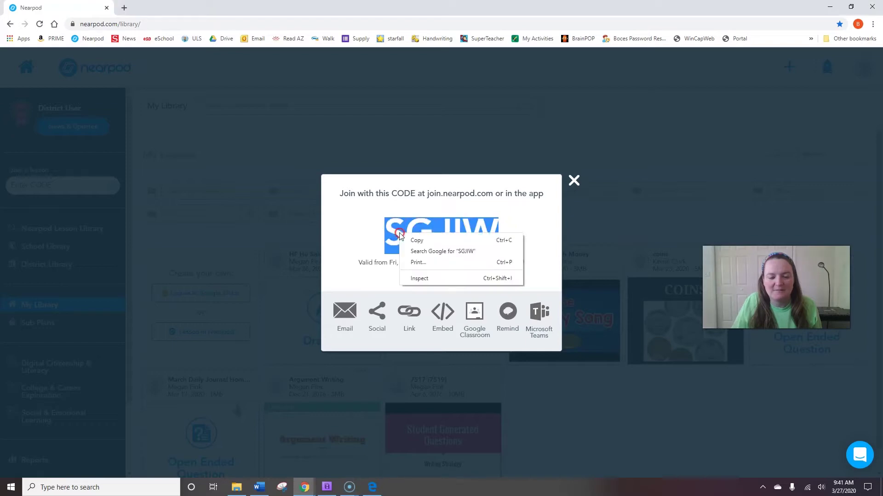
pyautogui.click(416, 240)
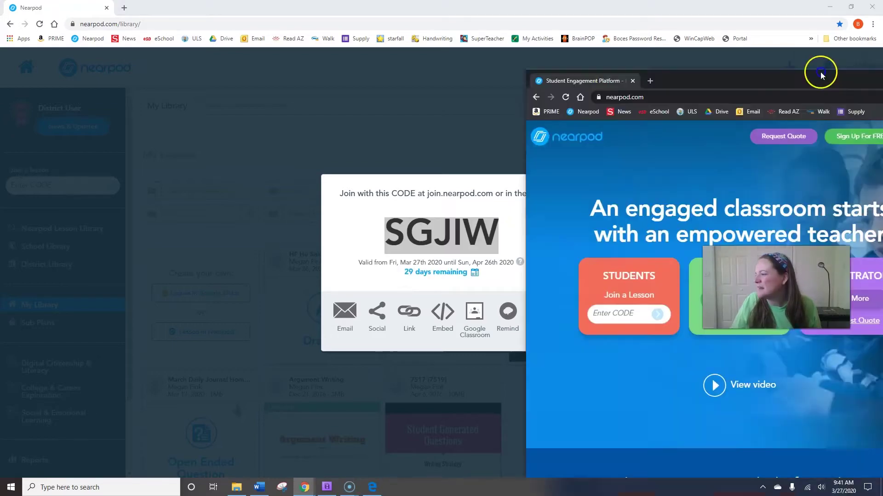
pyautogui.moveTo(821, 72); pyautogui.dragTo(458, 32)
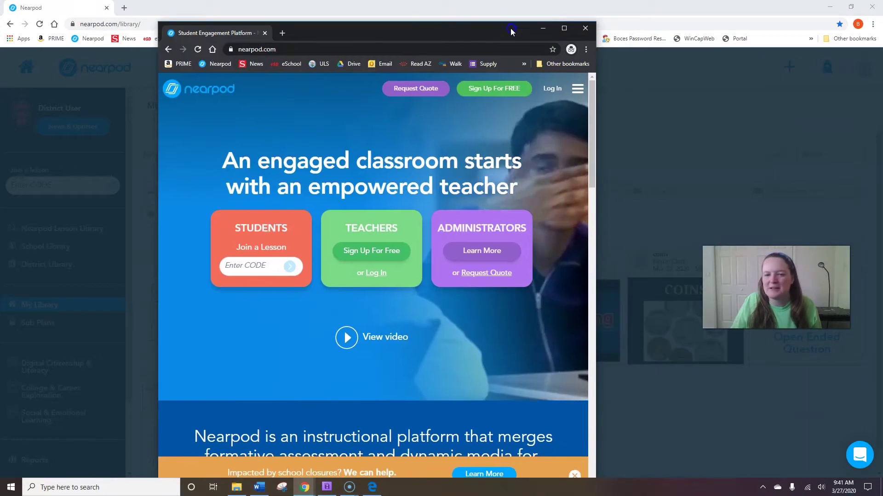
pyautogui.click(567, 27)
pyautogui.click(167, 251)
pyautogui.rightClick(169, 250)
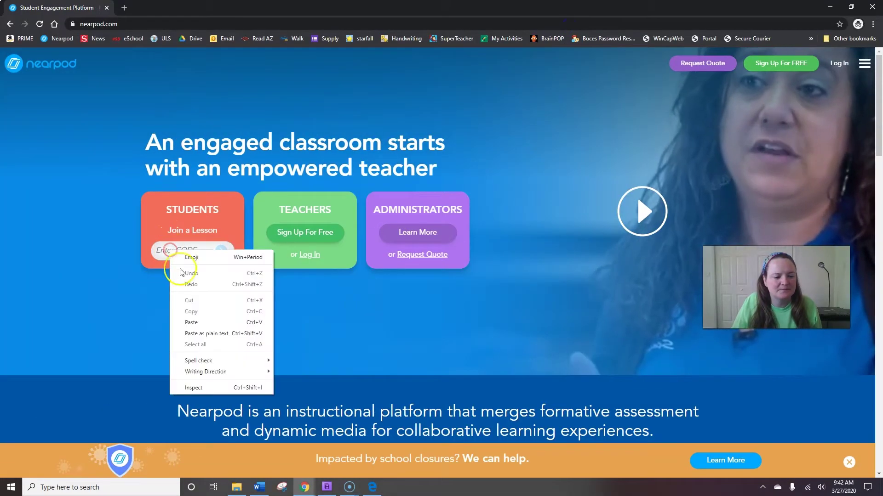
pyautogui.click(197, 334)
pyautogui.press('Return')
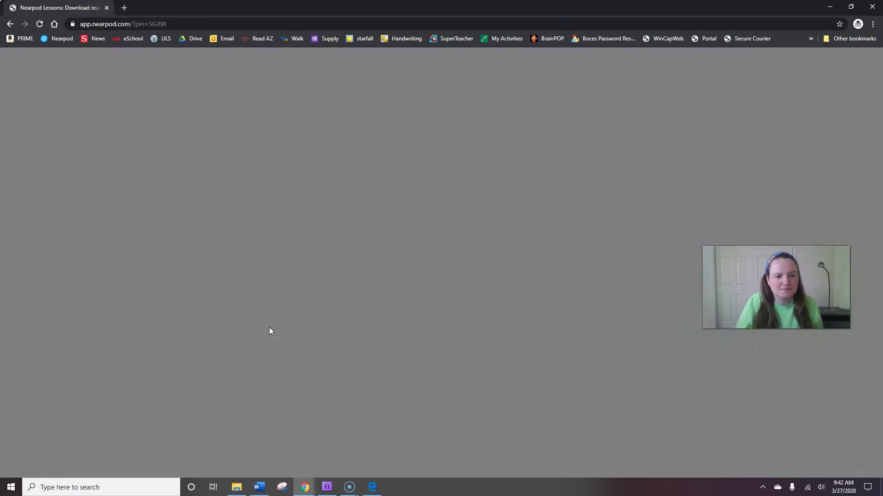
# Enter a nickname on the welcome page and join the session.
pyautogui.click(276, 331)
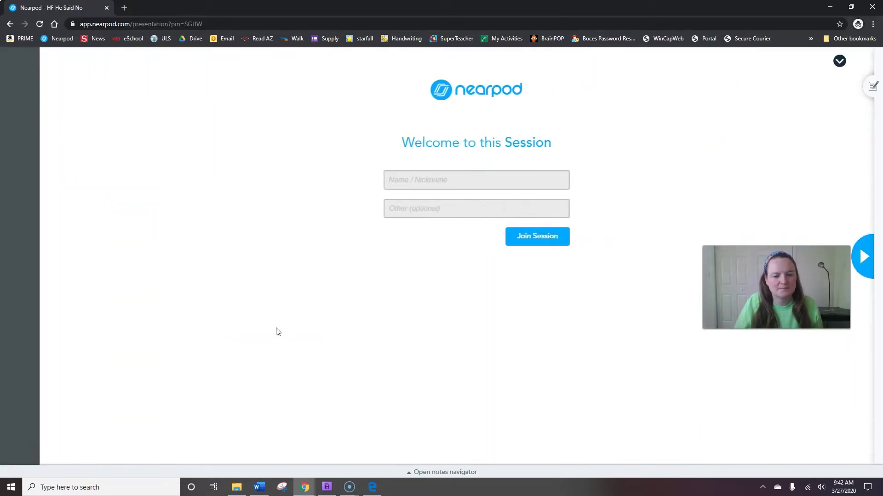
pyautogui.click(425, 183)
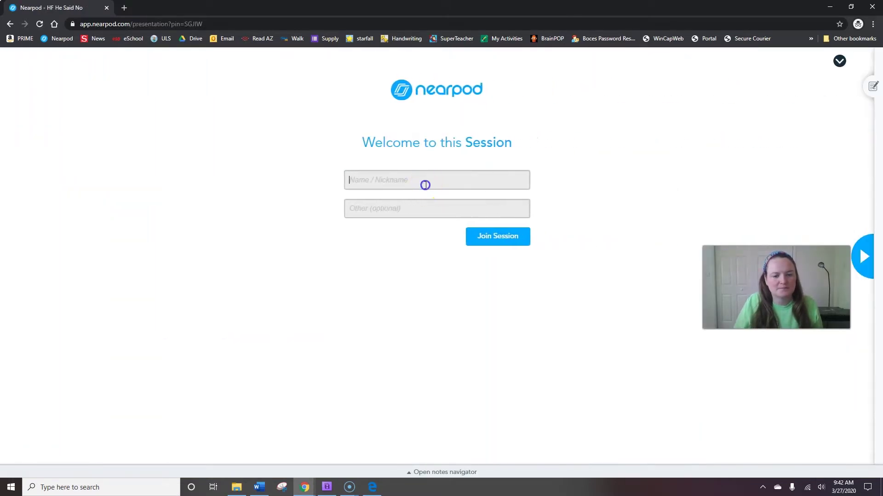
pyautogui.write('Miss Megan')
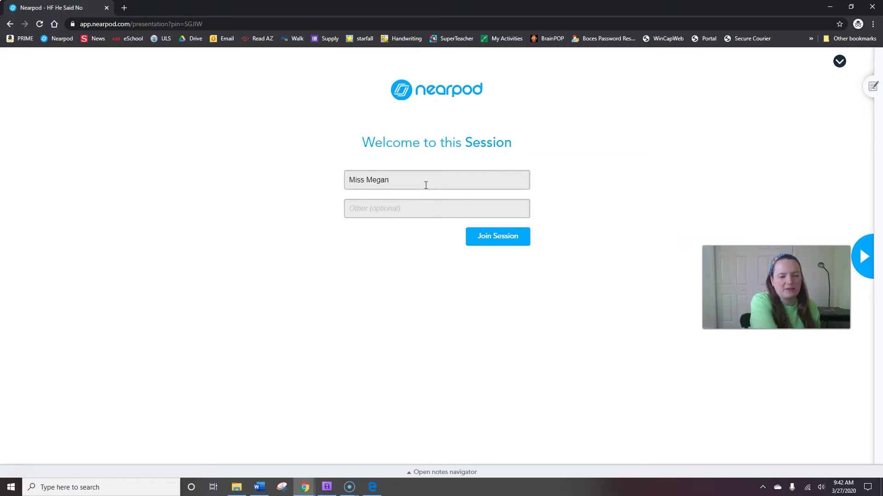
pyautogui.click(482, 236)
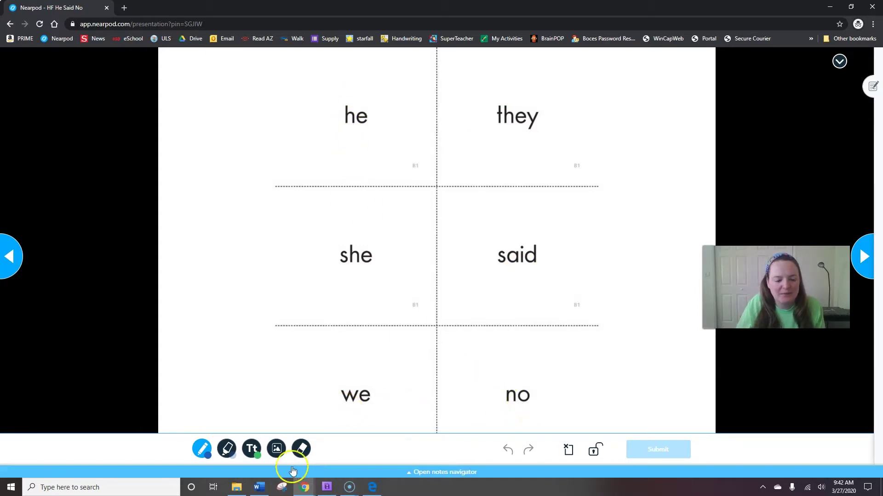
# Pick the freehand pen, trace he, they and she, and start tracing said.
pyautogui.click(252, 449)
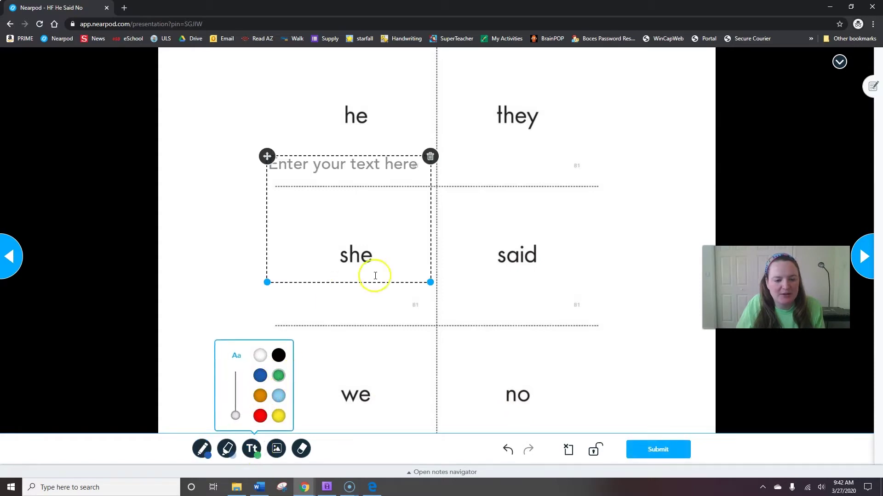
pyautogui.click(203, 449)
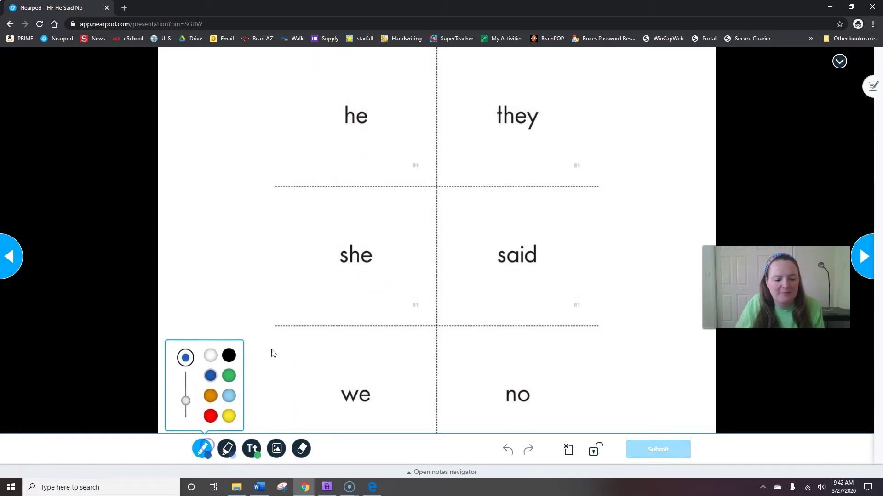
pyautogui.moveTo(344, 105)
pyautogui.mouseDown()
pyautogui.moveTo(345, 130)
pyautogui.moveTo(367, 115)
pyautogui.moveTo(359, 122)
pyautogui.mouseUp()
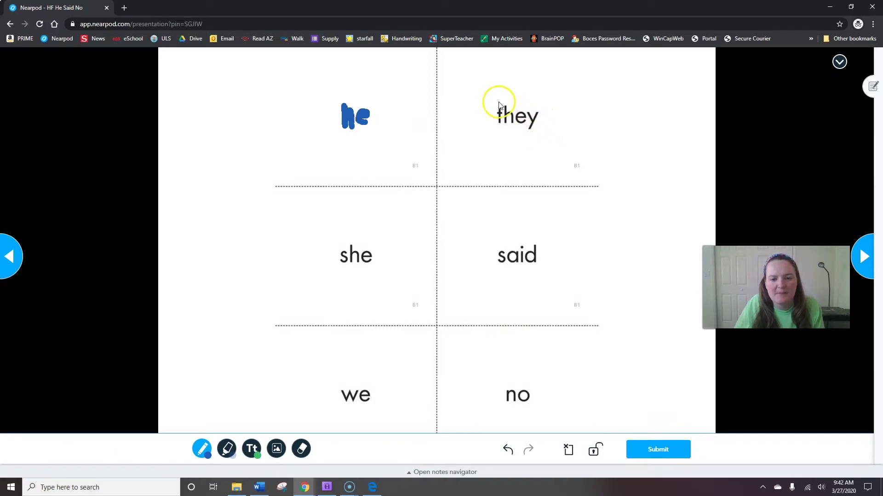
pyautogui.moveTo(498, 101)
pyautogui.mouseDown()
pyautogui.moveTo(497, 123)
pyautogui.moveTo(508, 111)
pyautogui.moveTo(518, 128)
pyautogui.moveTo(537, 115)
pyautogui.moveTo(532, 126)
pyautogui.mouseUp()
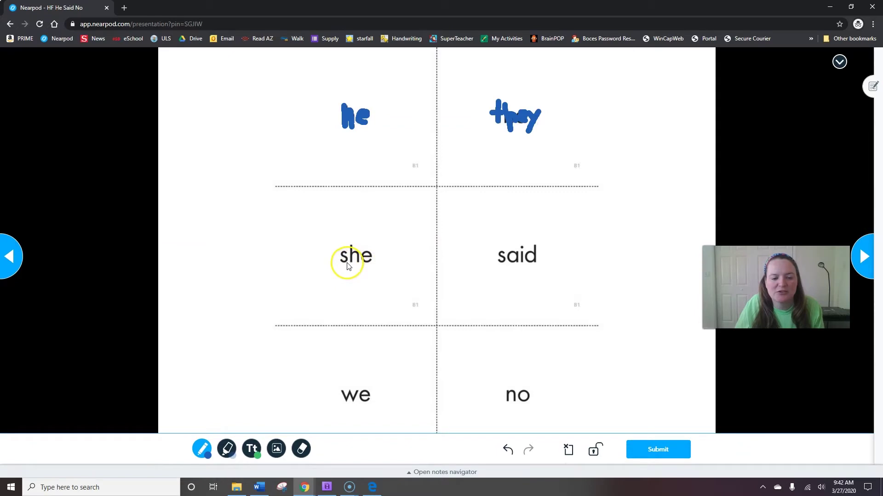
pyautogui.moveTo(345, 254)
pyautogui.mouseDown()
pyautogui.moveTo(347, 242)
pyautogui.moveTo(350, 262)
pyautogui.moveTo(370, 250)
pyautogui.moveTo(367, 264)
pyautogui.moveTo(376, 257)
pyautogui.mouseUp()
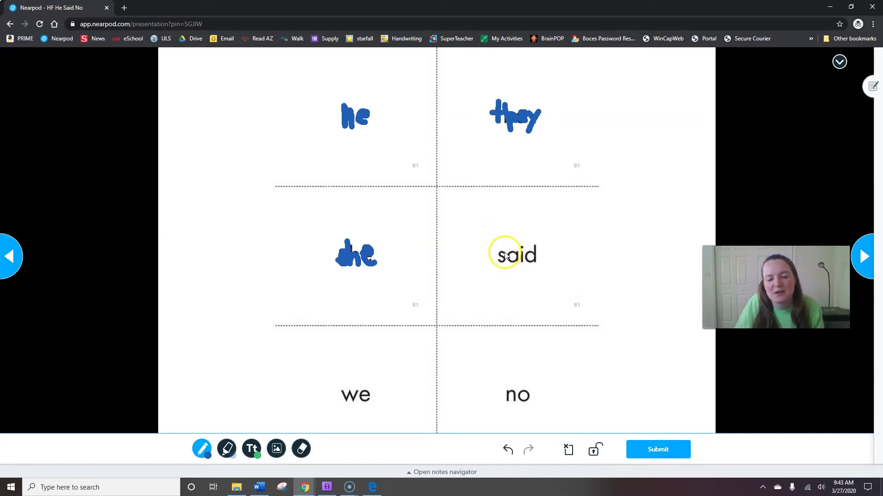
pyautogui.moveTo(503, 253); pyautogui.dragTo(502, 257)
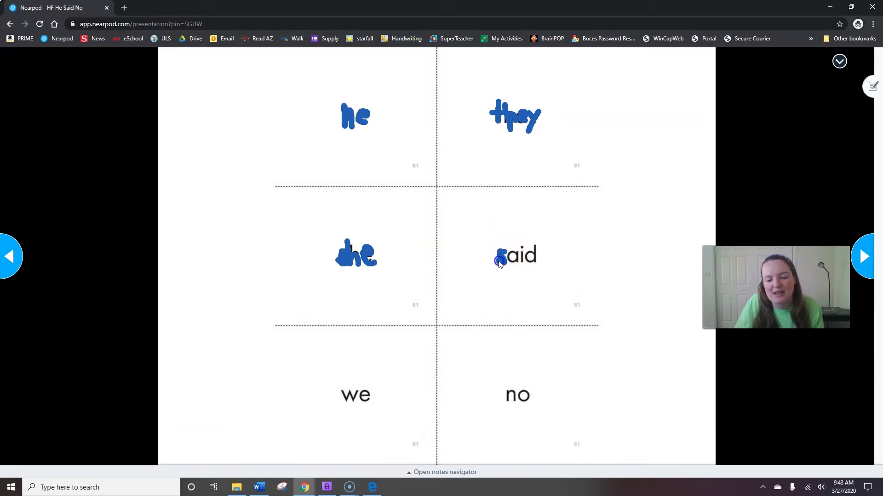
pyautogui.moveTo(500, 262)
pyautogui.mouseDown()
pyautogui.moveTo(509, 253)
pyautogui.moveTo(519, 268)
pyautogui.moveTo(527, 257)
pyautogui.mouseUp()
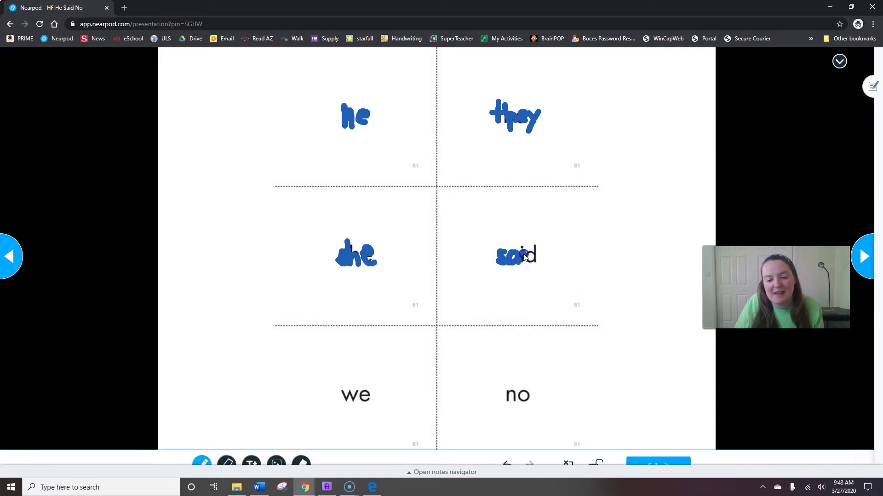
# Finish tracing said, trace we and no, and submit the drawing.
pyautogui.click(540, 253)
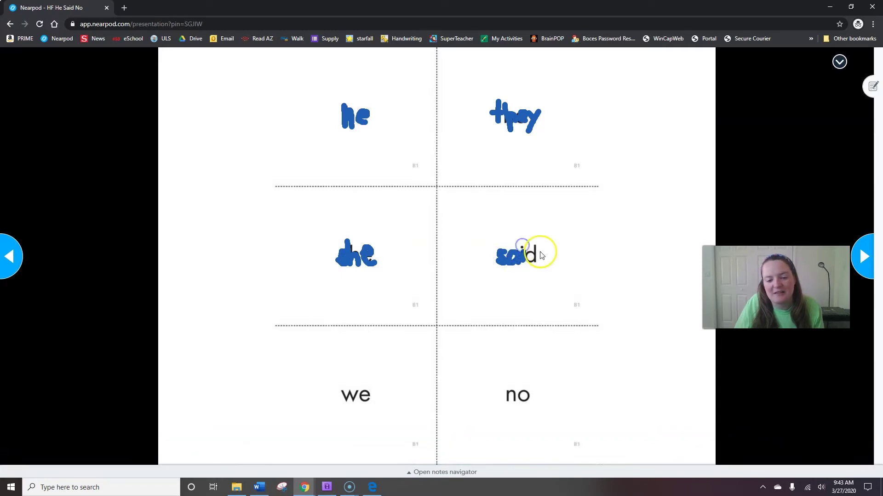
pyautogui.moveTo(529, 265)
pyautogui.mouseDown()
pyautogui.moveTo(536, 245)
pyautogui.moveTo(534, 261)
pyautogui.mouseUp()
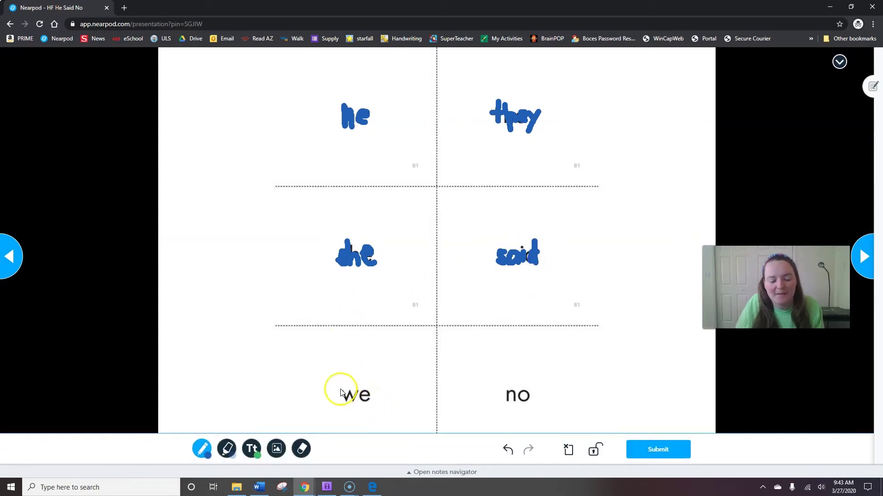
pyautogui.moveTo(340, 394); pyautogui.dragTo(371, 395)
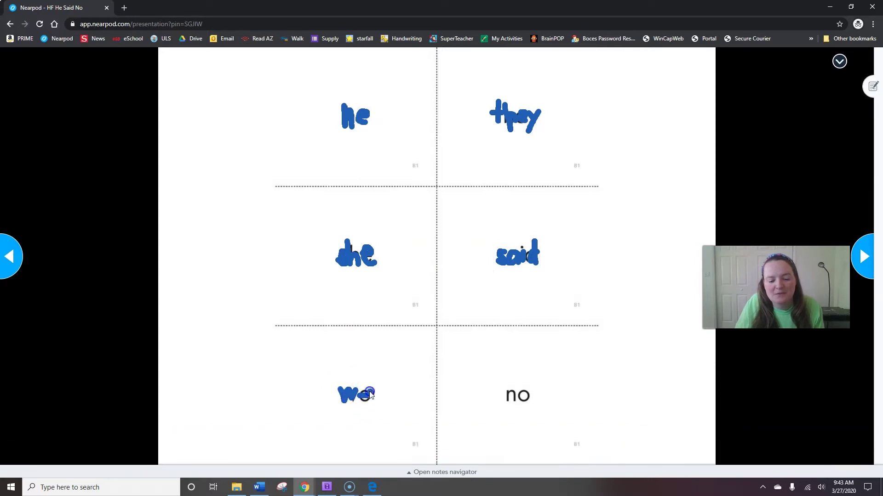
pyautogui.moveTo(503, 394); pyautogui.dragTo(529, 397)
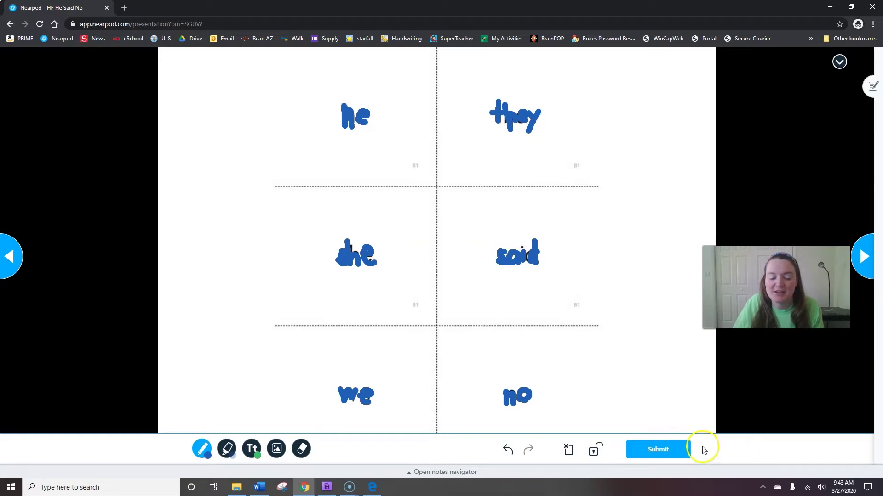
pyautogui.click(681, 450)
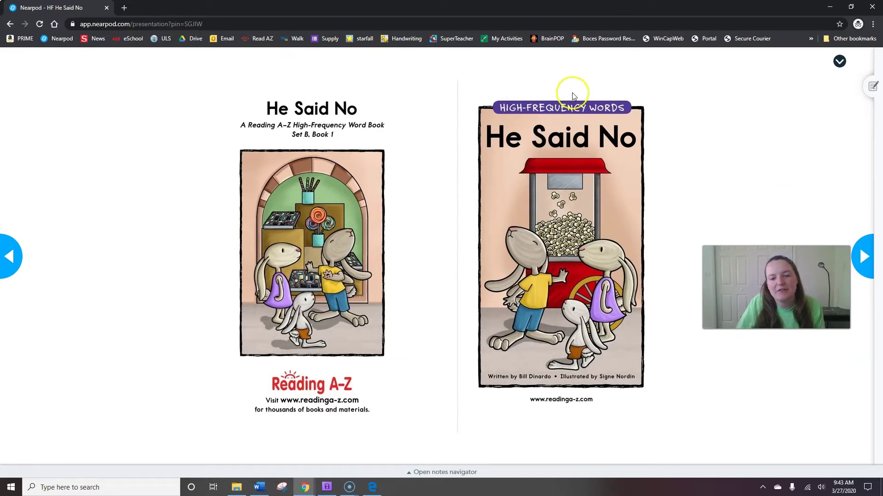
# Interact with the He Said No book cover, then advance to the title page.
pyautogui.click(626, 76)
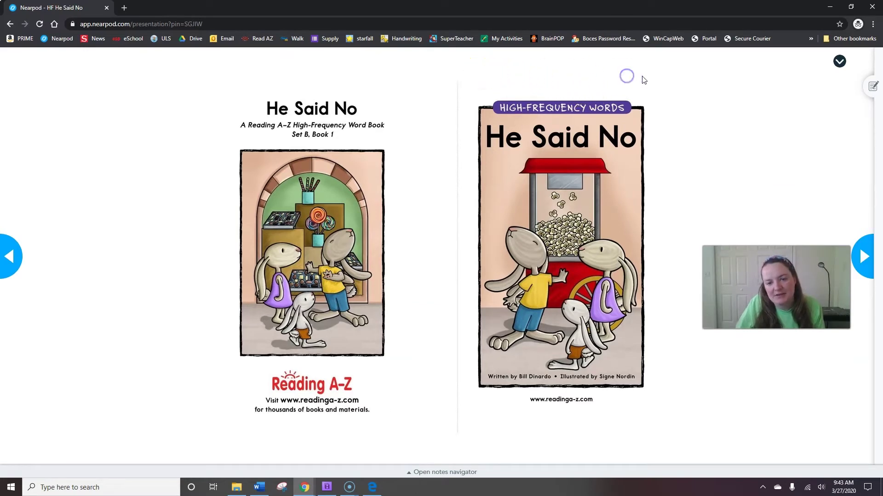
pyautogui.doubleClick(523, 87)
pyautogui.click(719, 108)
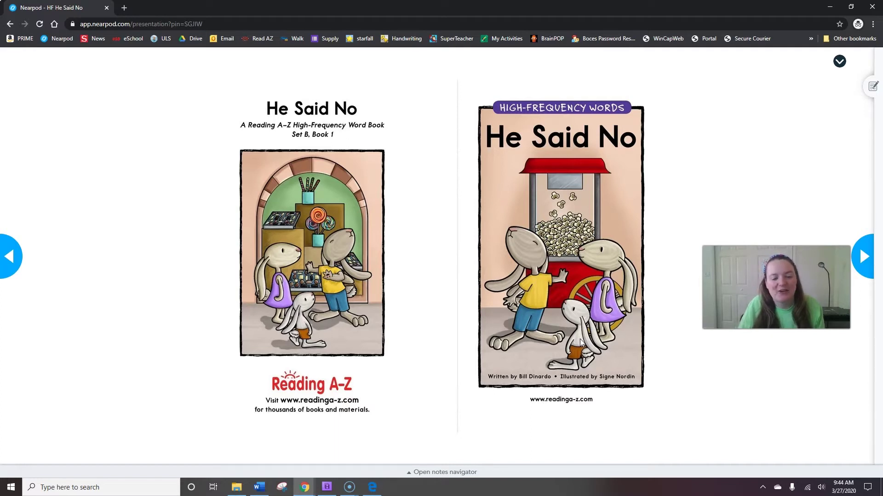
pyautogui.click(598, 338)
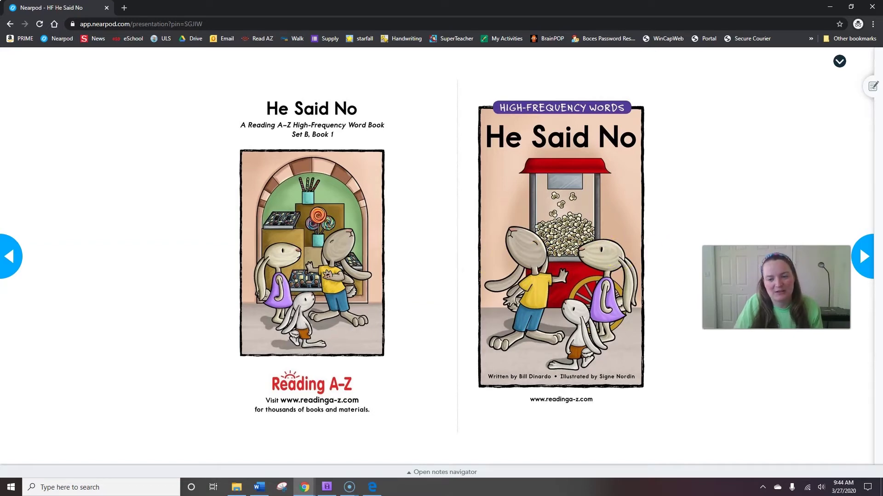
pyautogui.click(864, 260)
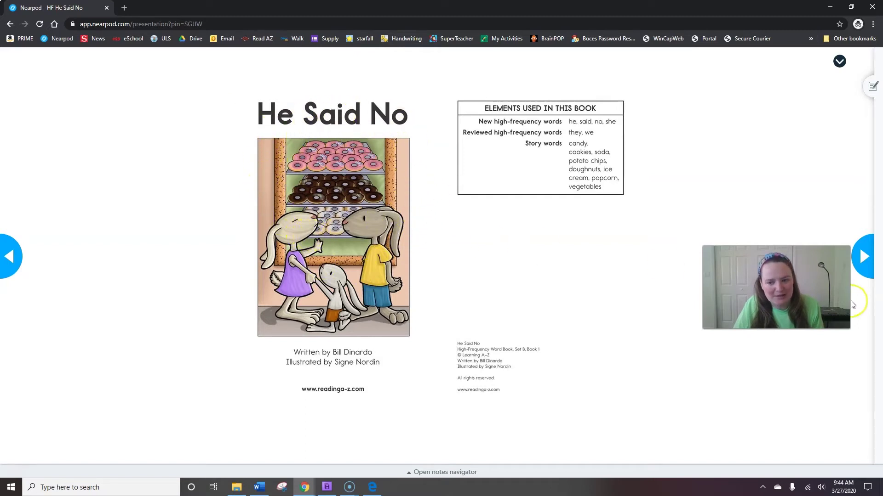
# Turn to pages 3–4, then on to the soda and potato chips pages.
pyautogui.click(869, 271)
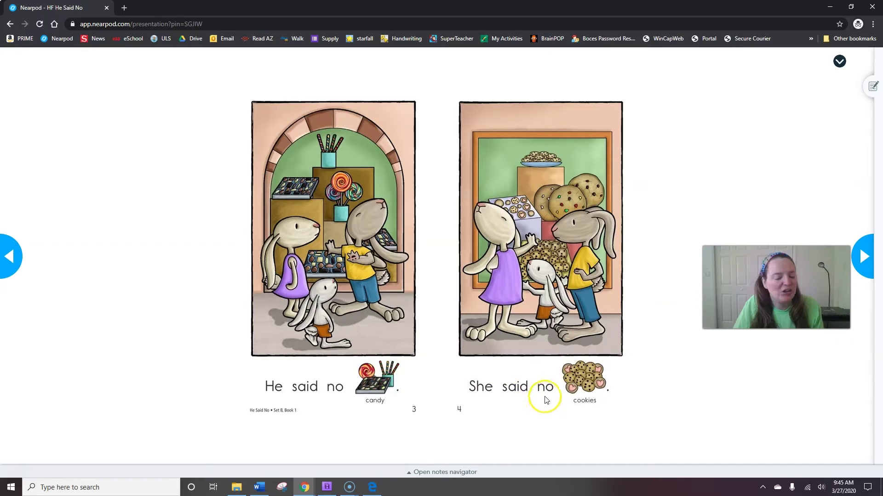
pyautogui.click(860, 254)
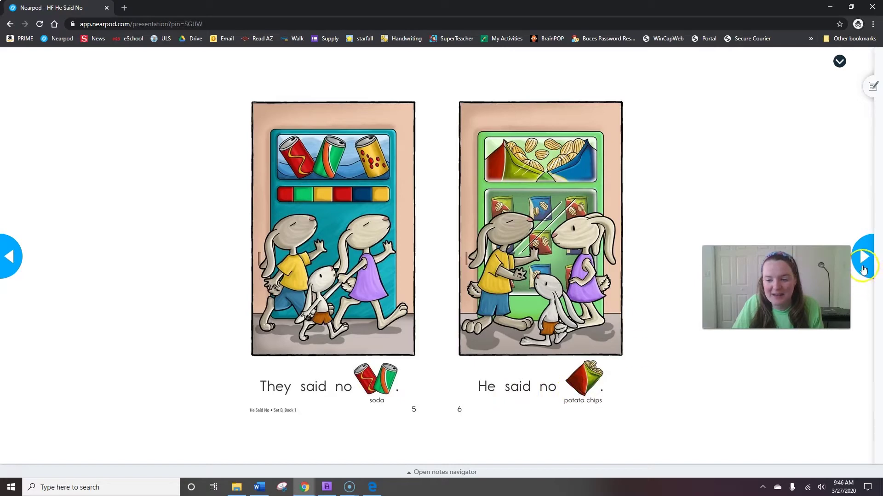
# Turn the book forward to the doughnut and ice cream pages.
pyautogui.click(864, 266)
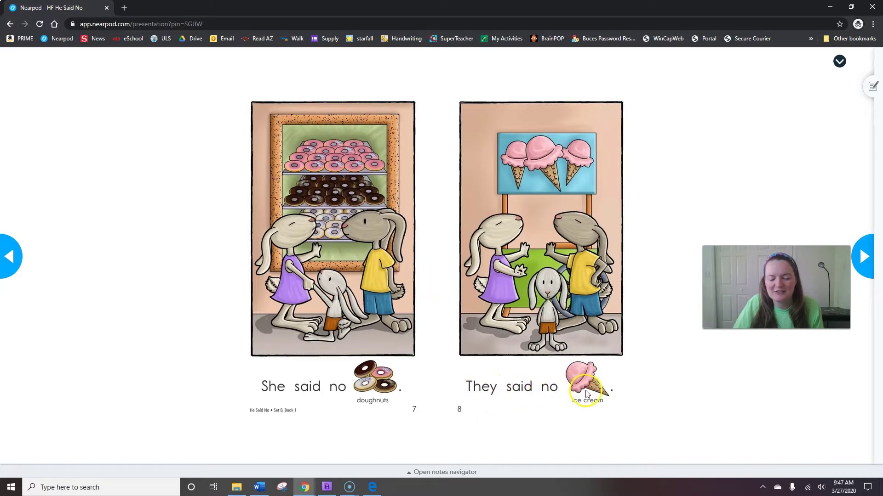
# Advance past the popcorn, vegetables and title pages to the fill-in-the-blanks activity.
pyautogui.click(865, 259)
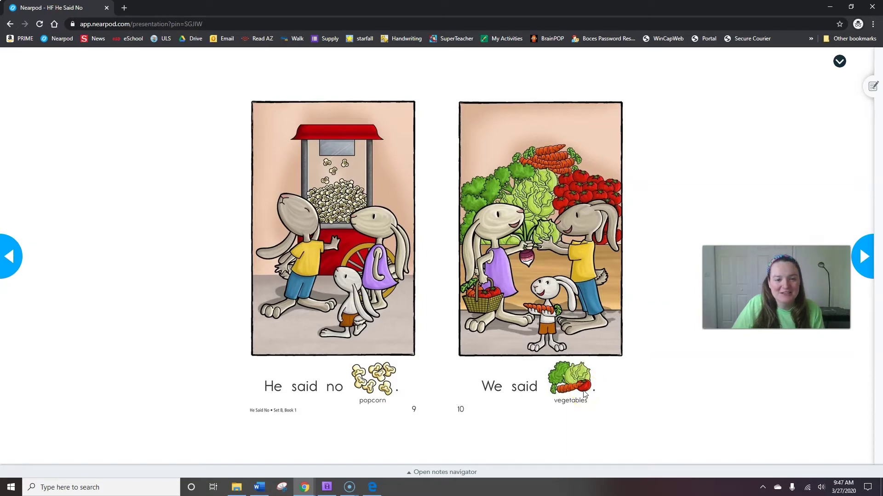
pyautogui.click(867, 260)
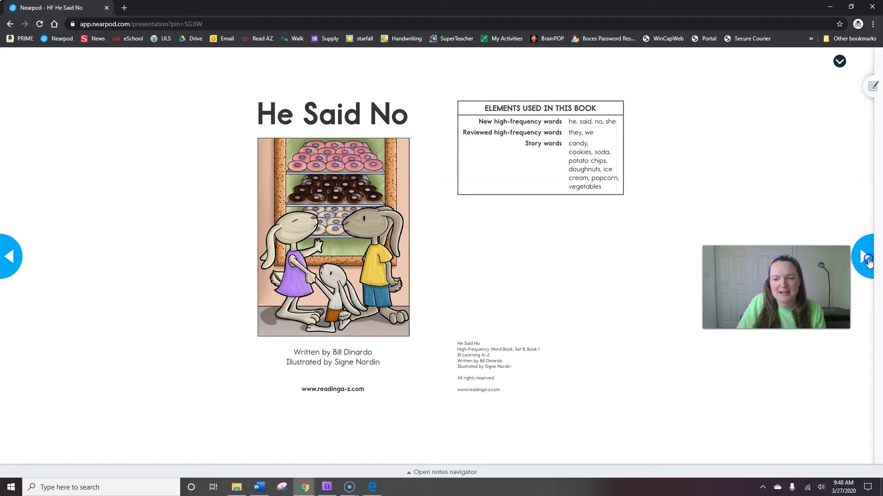
pyautogui.click(868, 260)
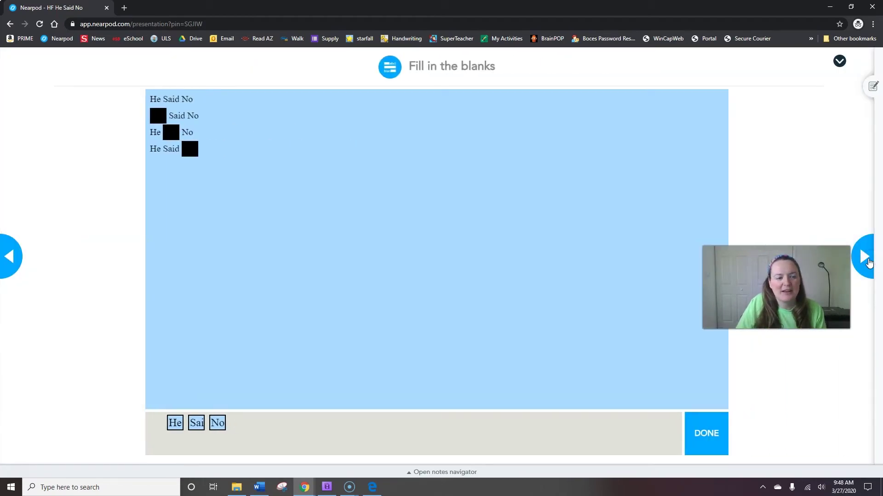
# Step back to the title page, then return to the fill-in-the-blanks activity.
pyautogui.click(18, 261)
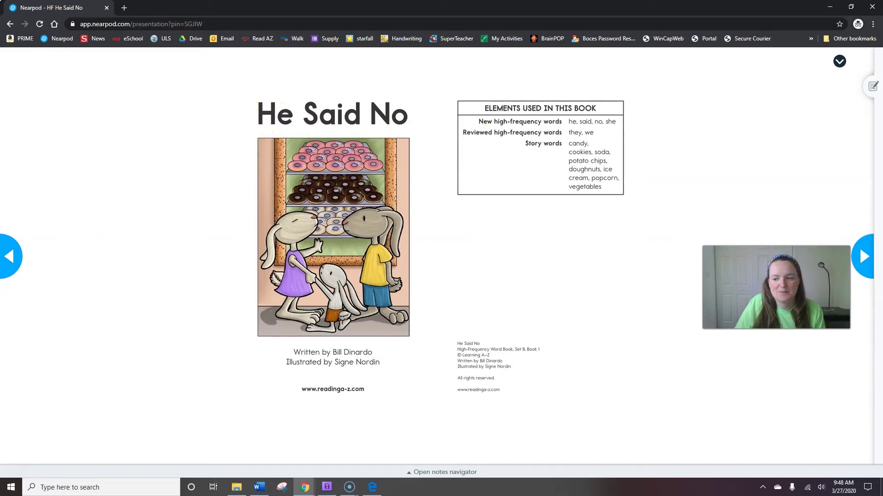
pyautogui.click(861, 256)
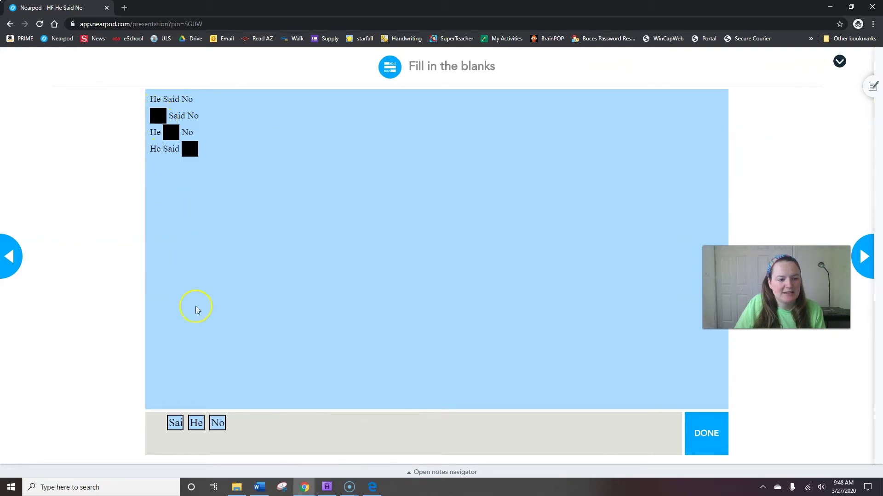
# Place the He, Said and No tiles into their three blanks.
pyautogui.moveTo(197, 423); pyautogui.dragTo(157, 118)
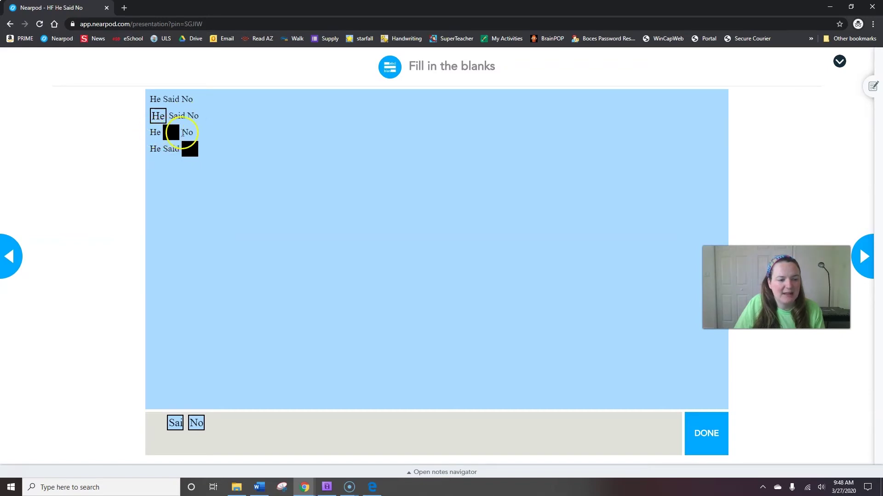
pyautogui.moveTo(175, 423); pyautogui.dragTo(172, 215)
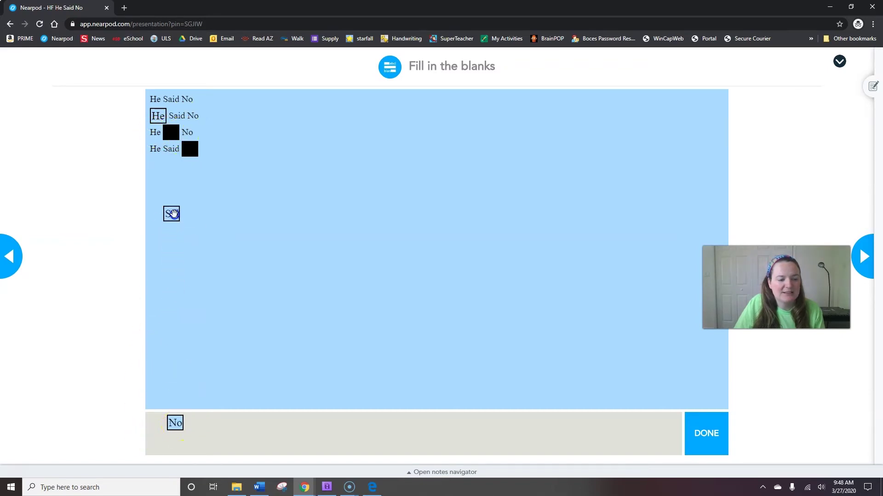
pyautogui.moveTo(172, 214); pyautogui.dragTo(172, 133)
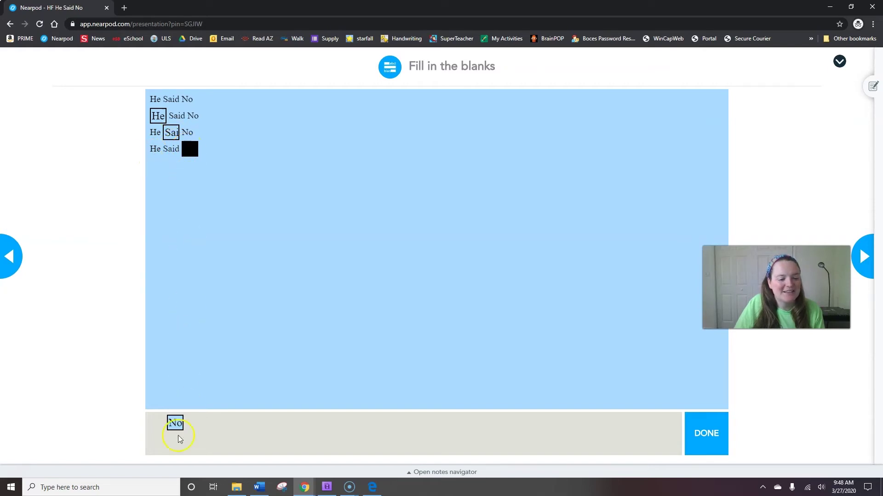
pyautogui.moveTo(179, 439); pyautogui.dragTo(193, 148)
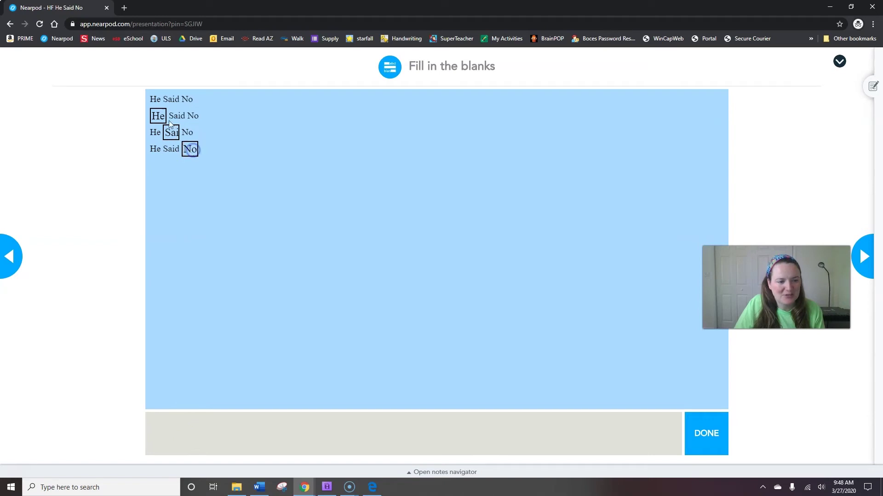
pyautogui.click(227, 158)
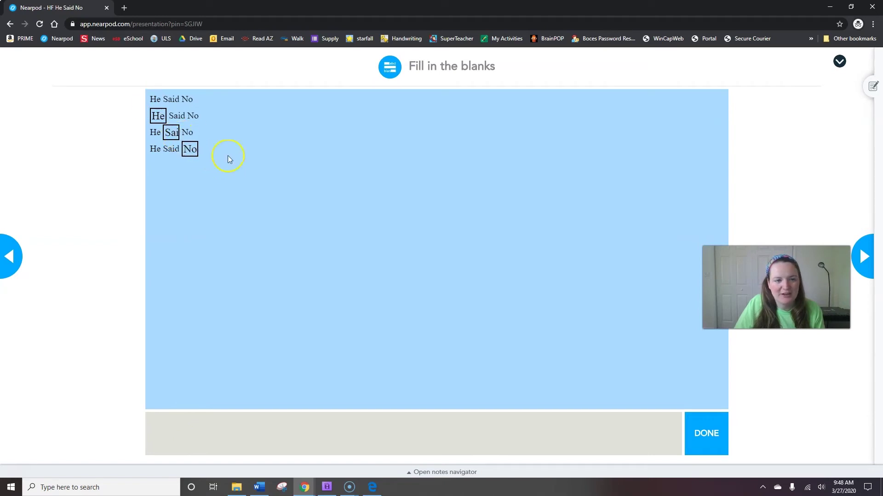
# Submit the answers for a 3/3 score, dismiss the result, and return to pages 3–4.
pyautogui.click(715, 444)
pyautogui.click(459, 278)
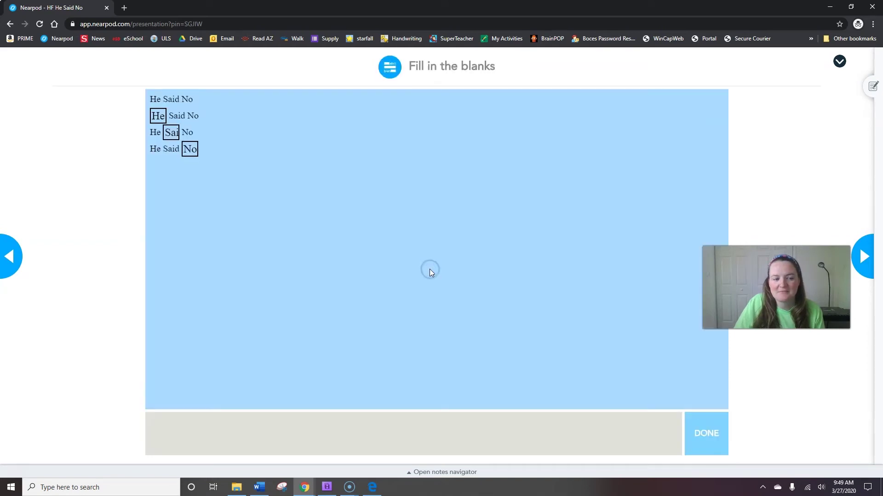
pyautogui.click(725, 446)
pyautogui.click(860, 274)
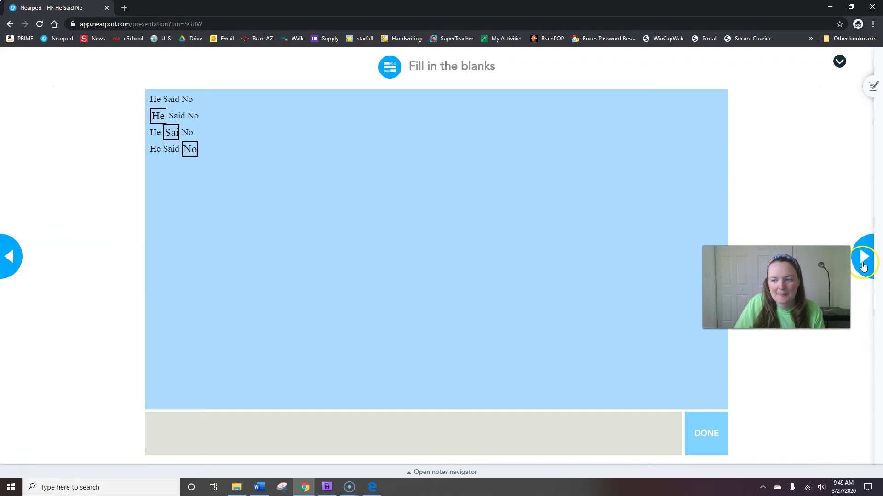
pyautogui.click(862, 262)
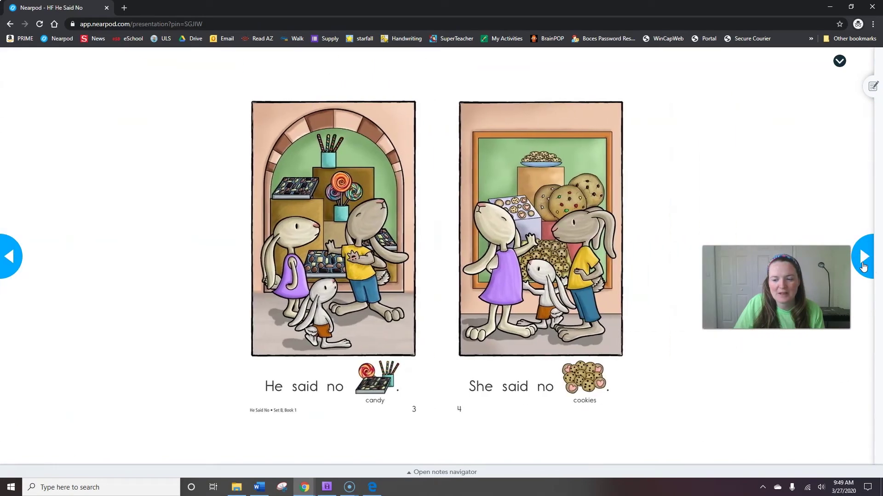
# Advance past book pages 3–4 to the candy and cookies fill-in-the-blanks activity.
pyautogui.click(863, 256)
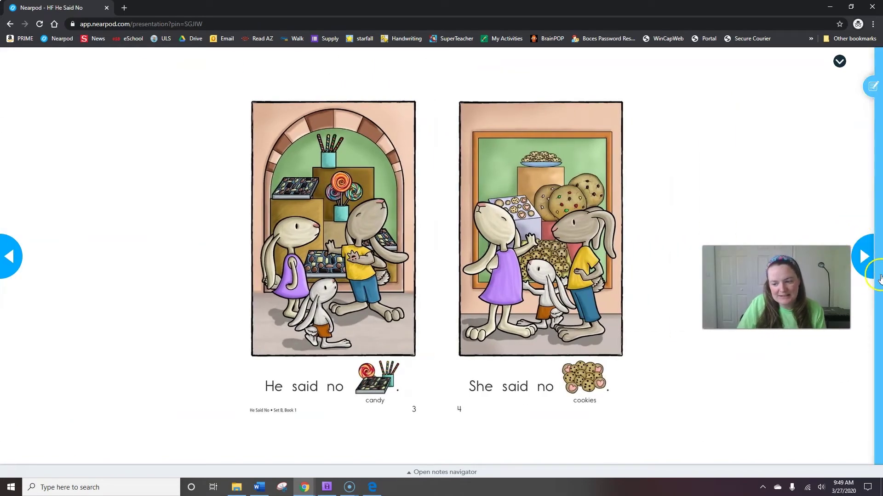
pyautogui.click(859, 258)
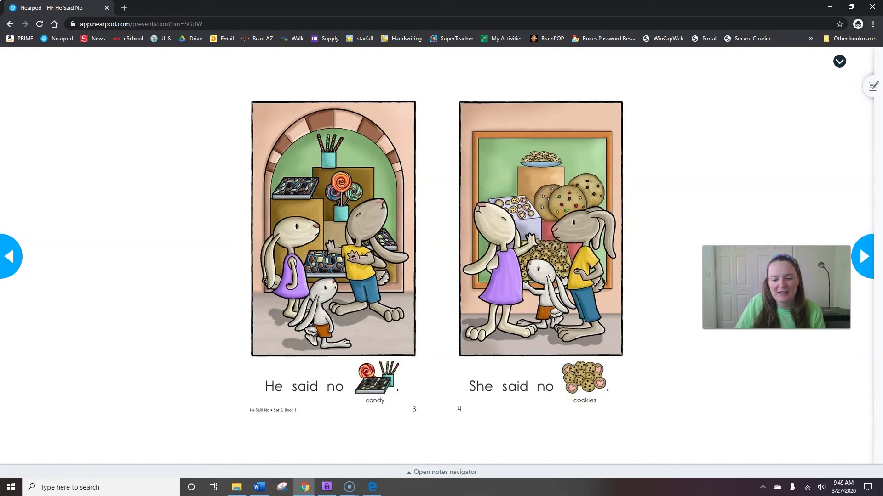
pyautogui.click(861, 265)
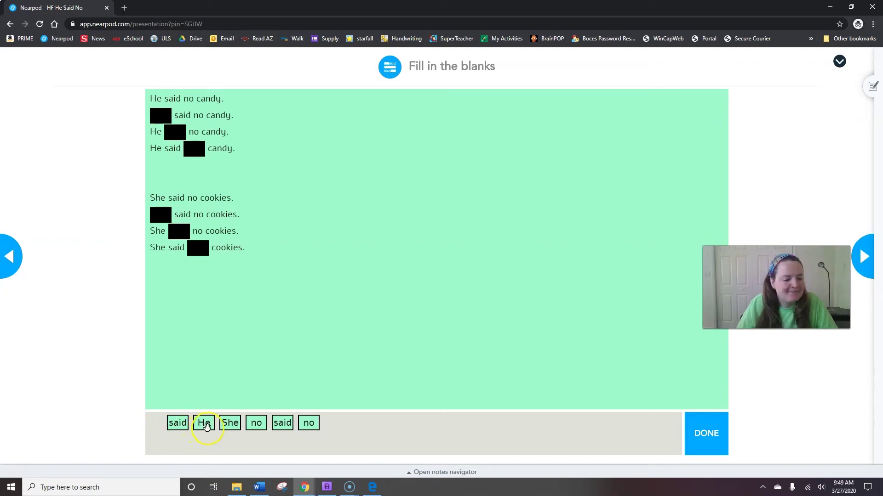
# Drag the He, said and no tiles into the three candy sentence blanks.
pyautogui.moveTo(204, 425); pyautogui.dragTo(166, 121)
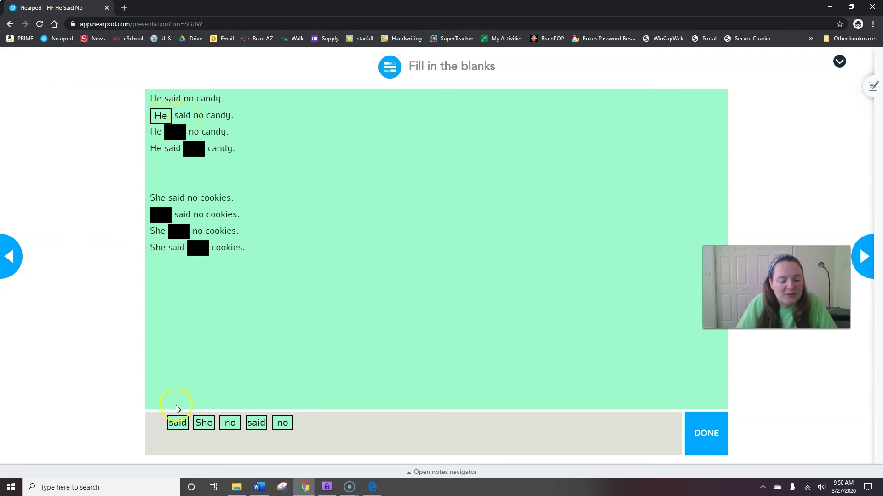
pyautogui.moveTo(178, 425); pyautogui.dragTo(178, 138)
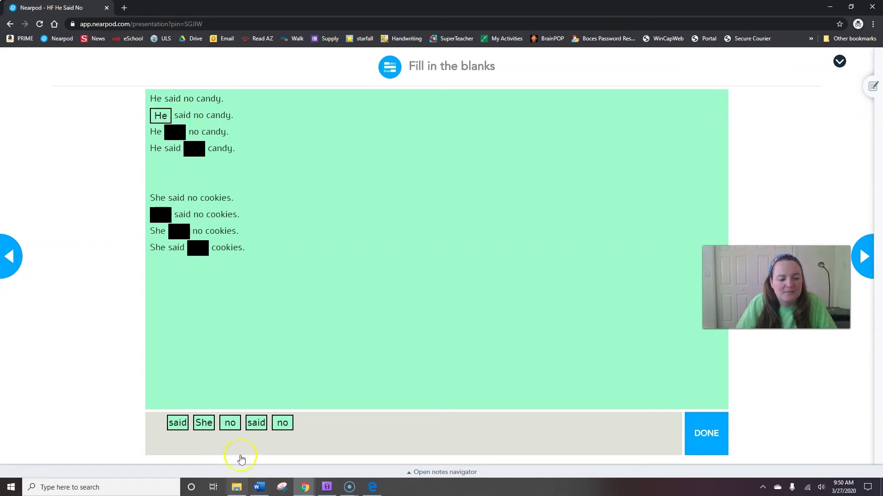
pyautogui.moveTo(257, 423); pyautogui.dragTo(178, 135)
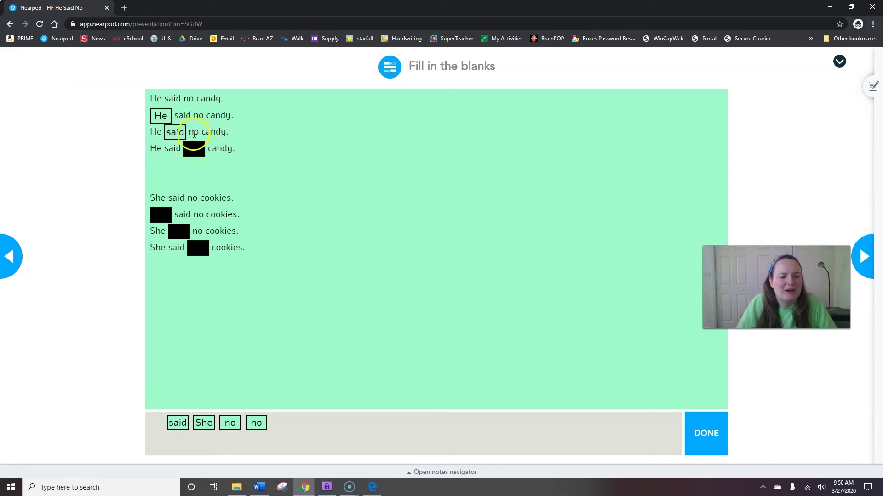
pyautogui.moveTo(230, 423)
pyautogui.mouseDown()
pyautogui.moveTo(183, 242)
pyautogui.moveTo(194, 153)
pyautogui.mouseUp()
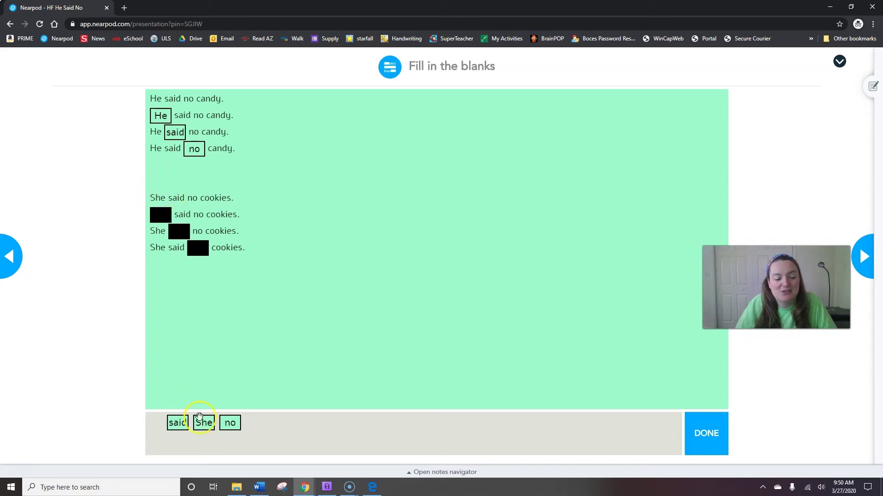
# Fill the cookies sentence blanks with She, said and no.
pyautogui.moveTo(203, 423); pyautogui.dragTo(160, 219)
pyautogui.moveTo(204, 423); pyautogui.dragTo(160, 219)
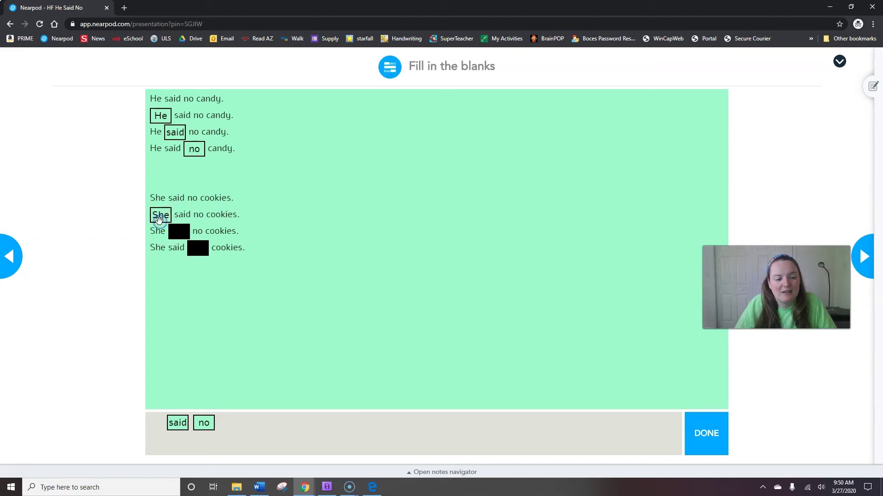
pyautogui.click(183, 222)
pyautogui.click(155, 235)
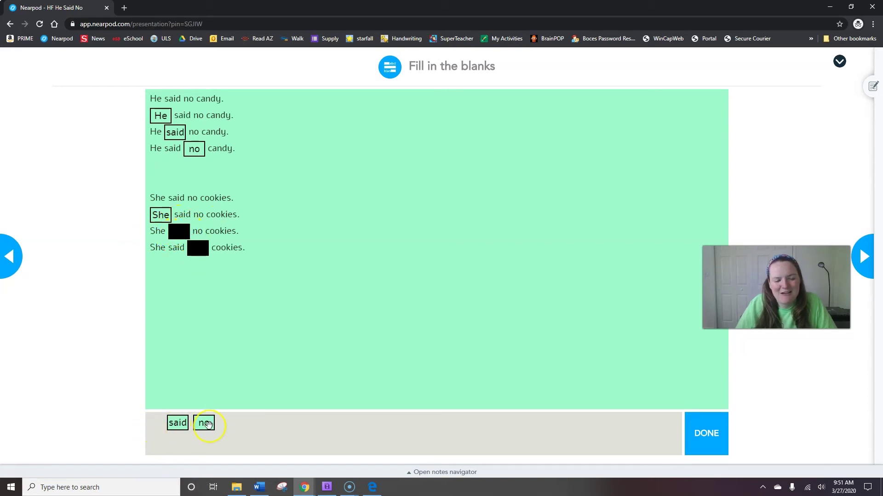
pyautogui.moveTo(177, 423); pyautogui.dragTo(182, 240)
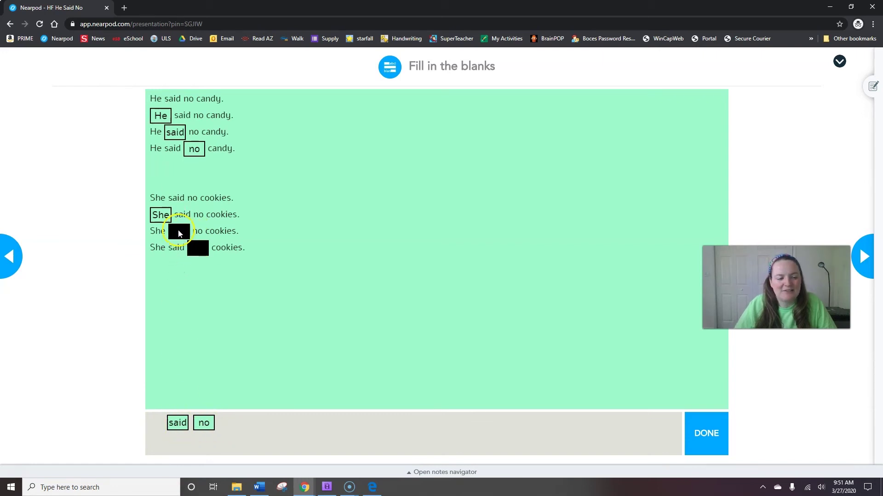
pyautogui.moveTo(175, 423); pyautogui.dragTo(177, 234)
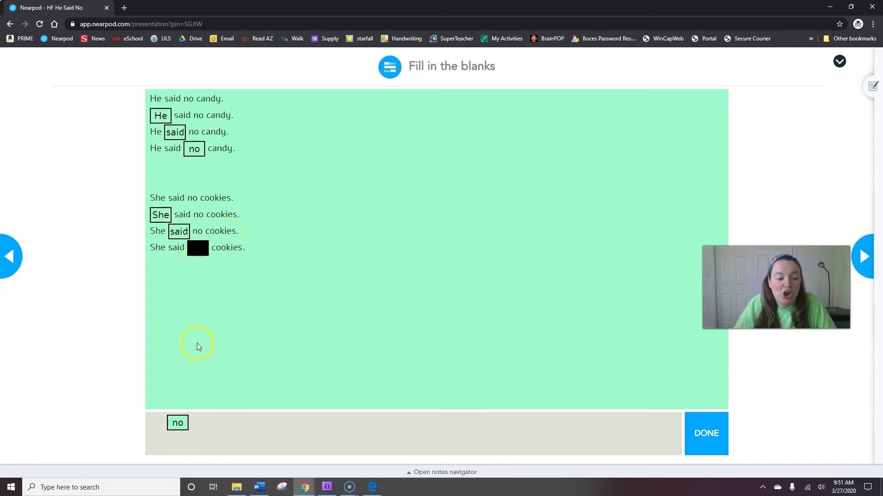
pyautogui.moveTo(178, 422); pyautogui.dragTo(199, 251)
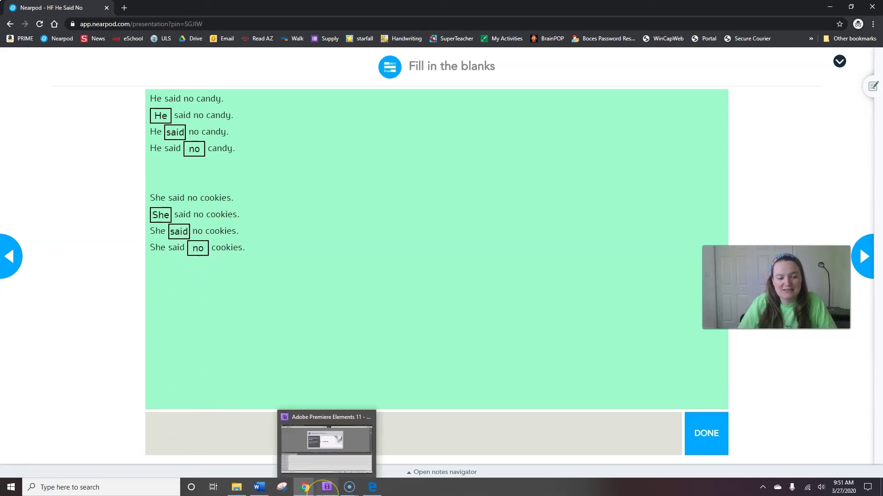
pyautogui.moveTo(326, 488)
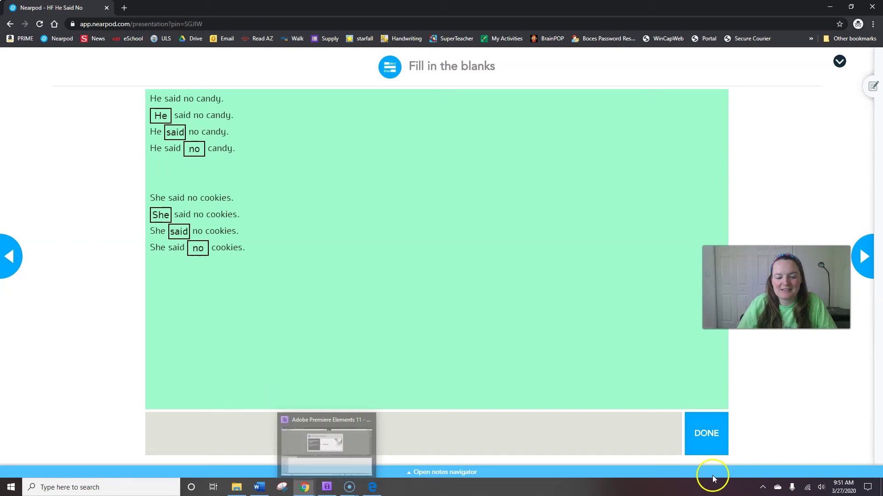
# Submit for a 6 of 6 score, dismiss the results, and advance to the soda and chips pages.
pyautogui.click(694, 432)
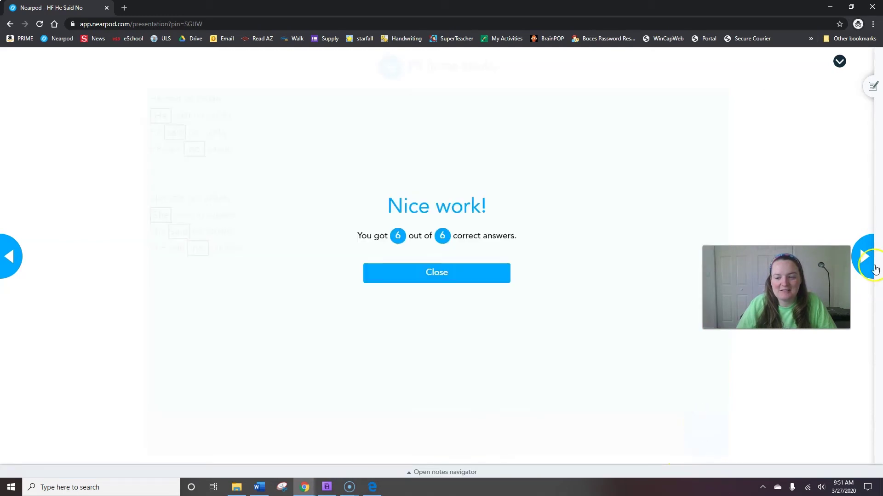
pyautogui.click(407, 275)
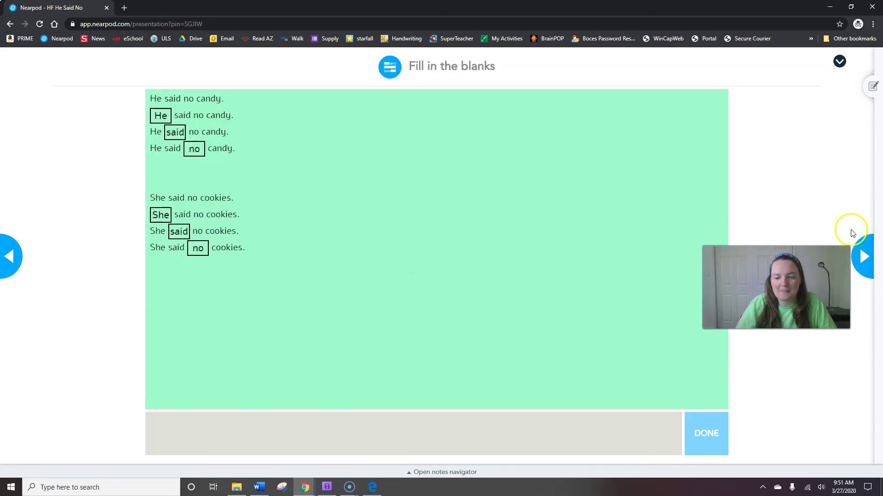
pyautogui.click(861, 255)
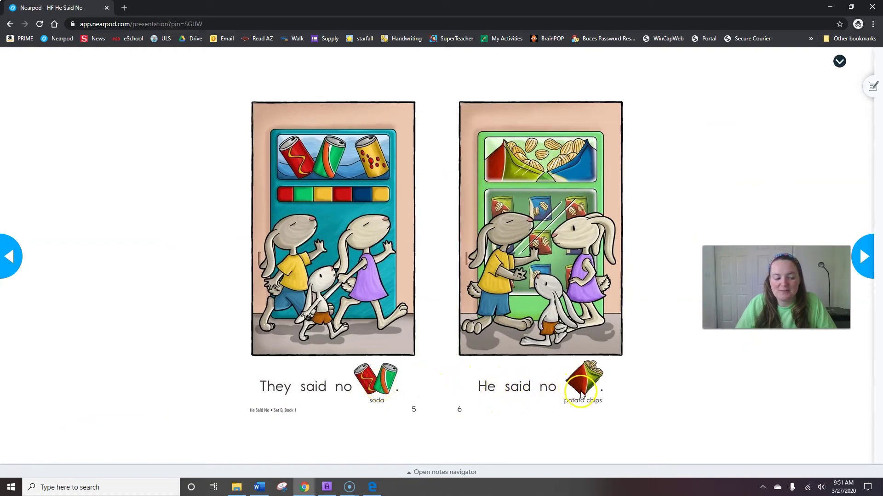
# Go to the third fill-in-the-blanks activity, with soda and potato chips sentences.
pyautogui.click(862, 256)
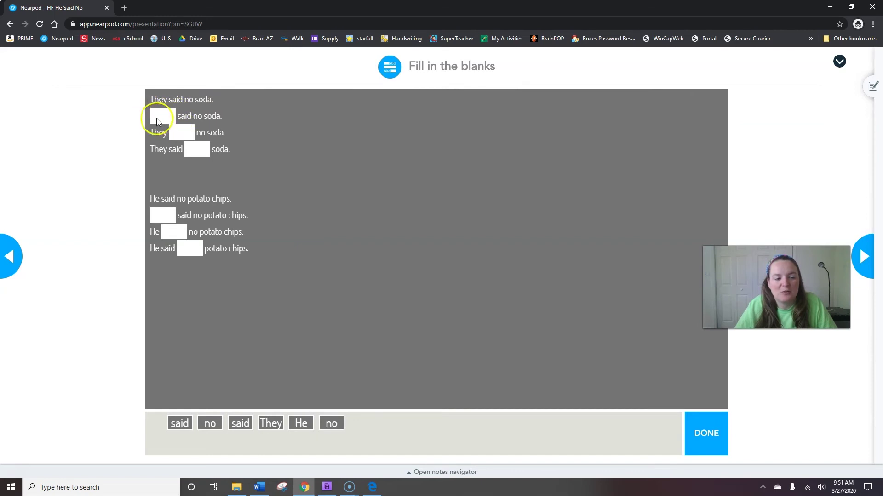
# Drag the They, said and no tiles into the three soda sentence blanks.
pyautogui.moveTo(271, 422)
pyautogui.mouseDown()
pyautogui.moveTo(195, 129)
pyautogui.moveTo(162, 116)
pyautogui.mouseUp()
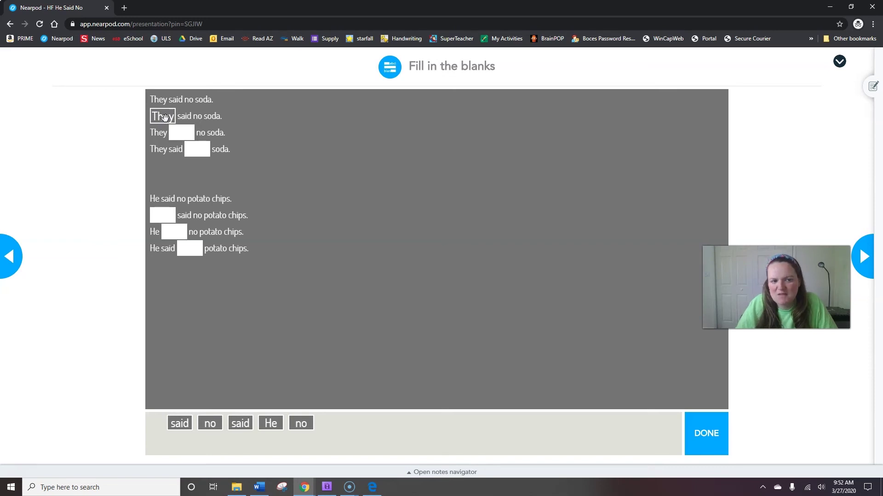
pyautogui.click(166, 117)
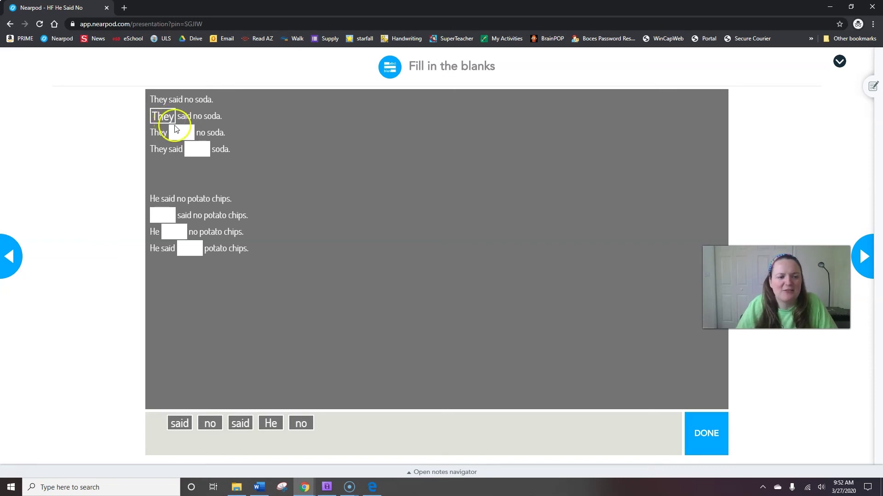
pyautogui.click(175, 137)
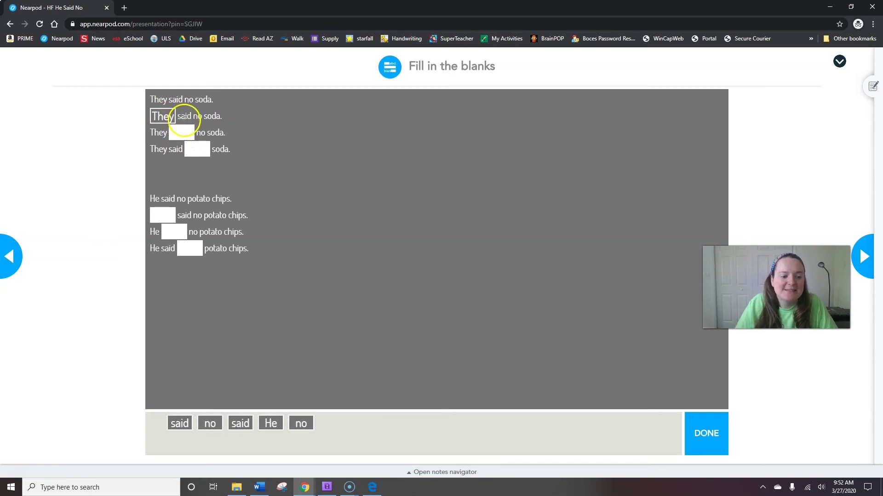
pyautogui.moveTo(179, 423); pyautogui.dragTo(183, 133)
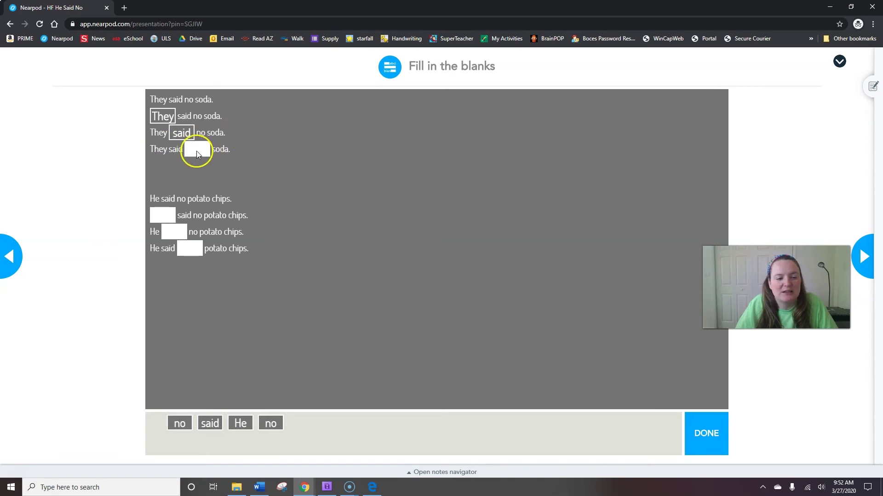
pyautogui.moveTo(178, 423); pyautogui.dragTo(194, 151)
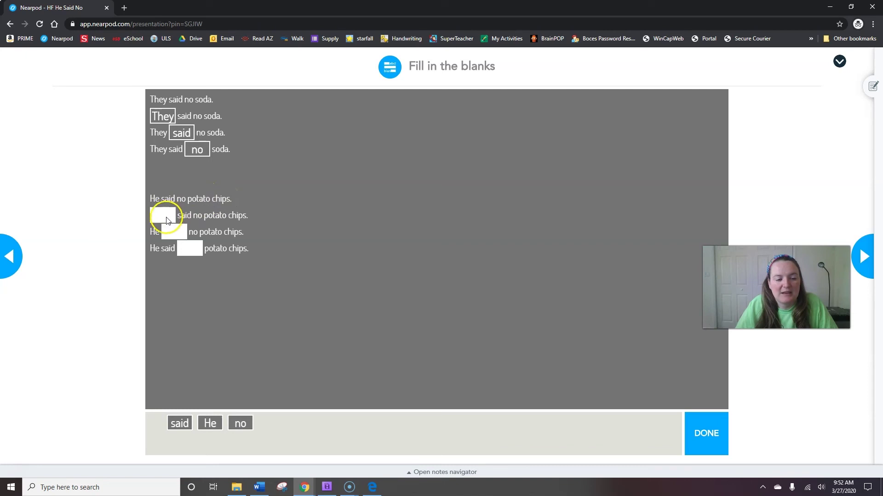
# Fill the potato chips blanks with He, said and no.
pyautogui.moveTo(210, 424); pyautogui.dragTo(161, 221)
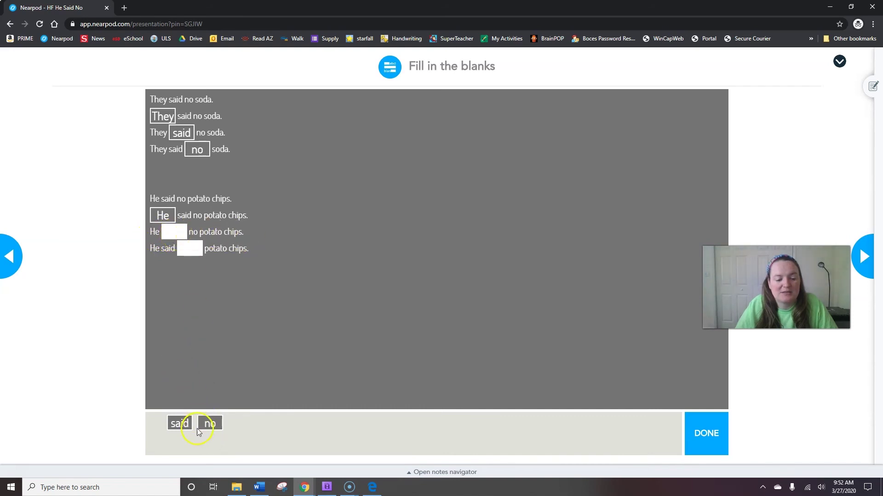
pyautogui.moveTo(181, 423); pyautogui.dragTo(180, 233)
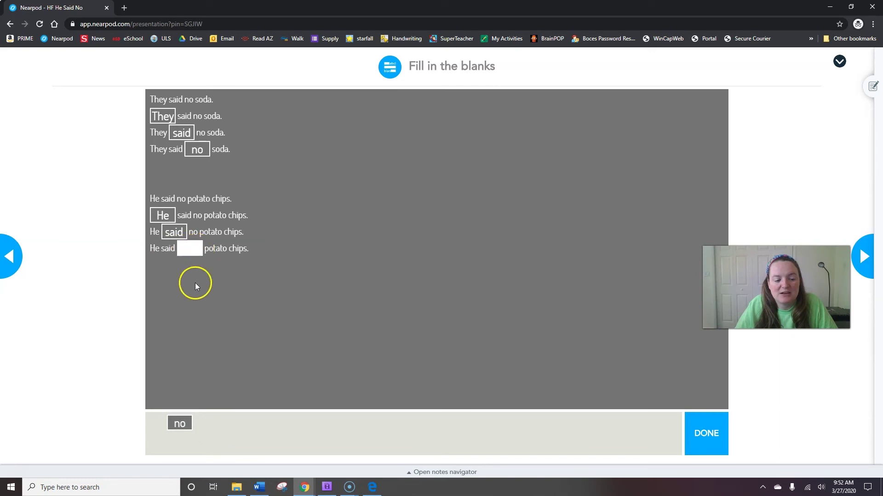
pyautogui.moveTo(181, 422); pyautogui.dragTo(190, 249)
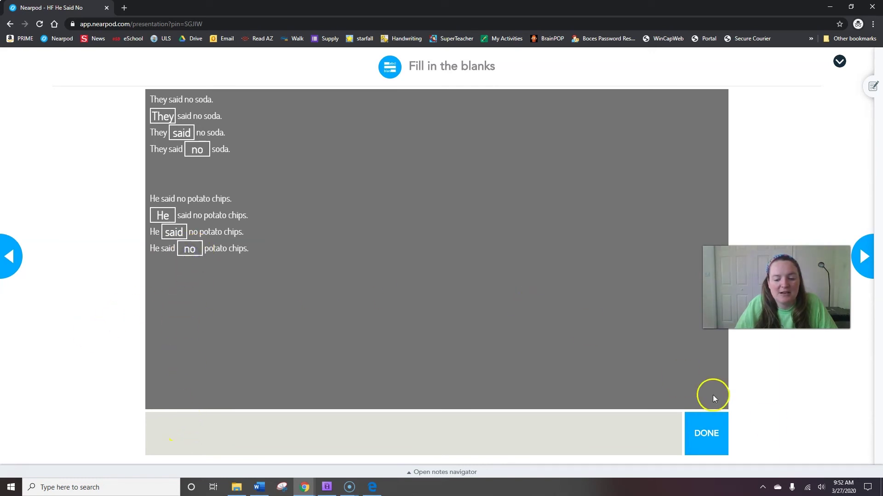
# Check the answers for 6 of 6 and move on to the doughnuts and ice cream pages.
pyautogui.click(709, 448)
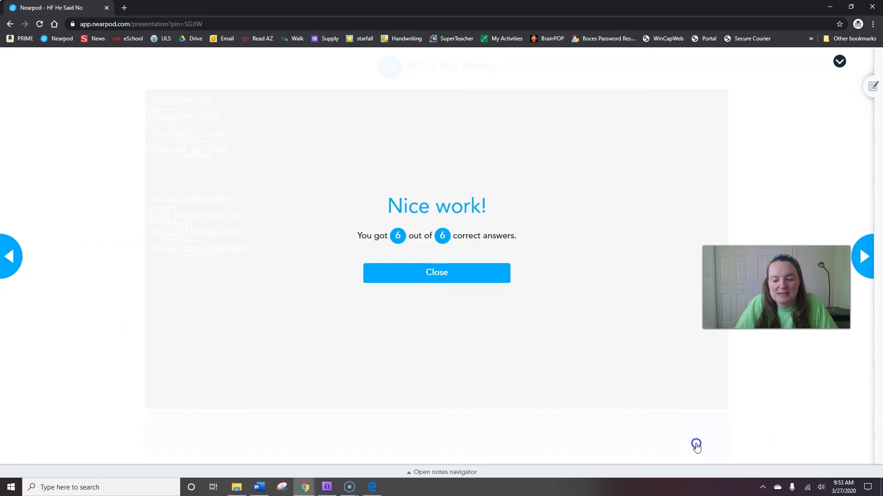
pyautogui.click(438, 281)
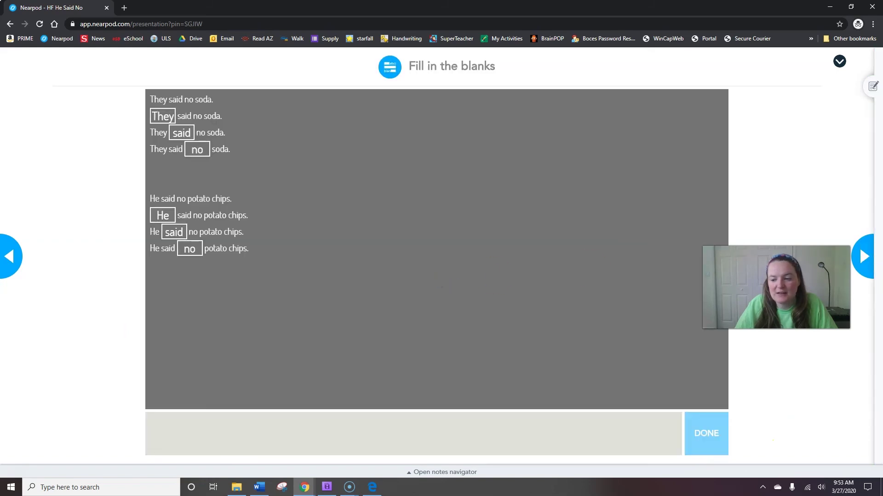
pyautogui.click(865, 258)
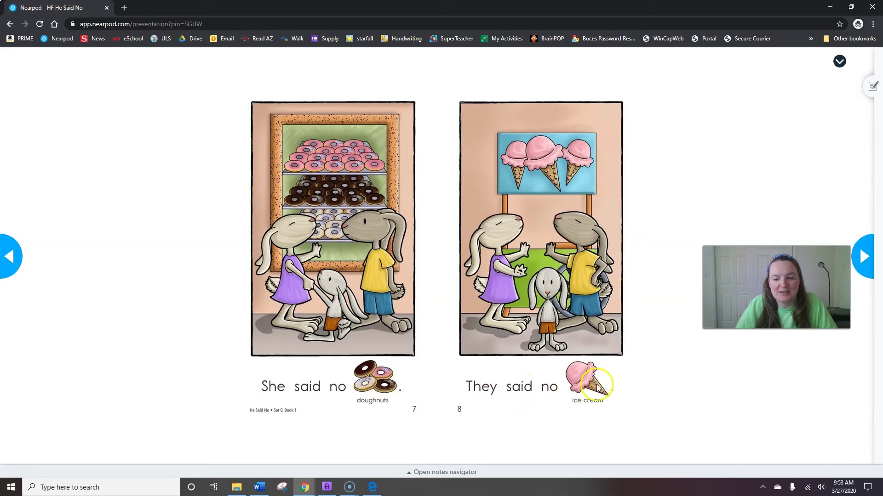
# In the doughnuts and ice cream activity, fill 'She said no doughnuts' with She, said, no.
pyautogui.click(866, 267)
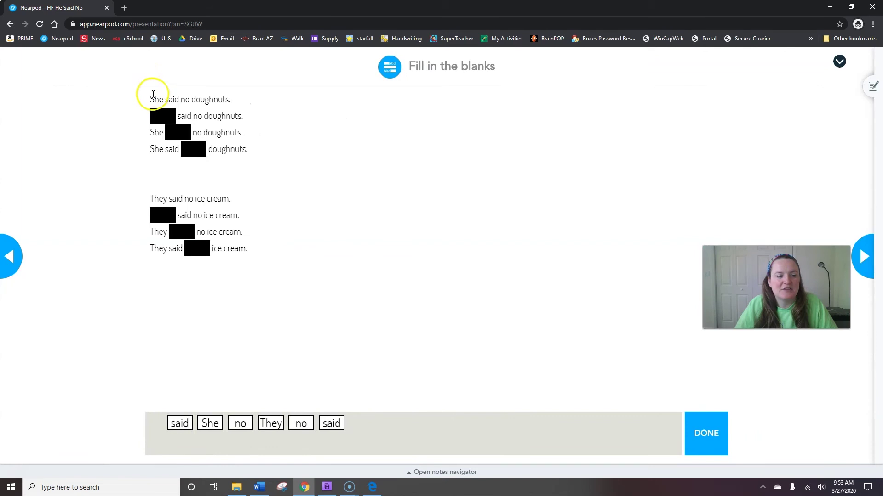
pyautogui.moveTo(149, 99); pyautogui.dragTo(230, 102)
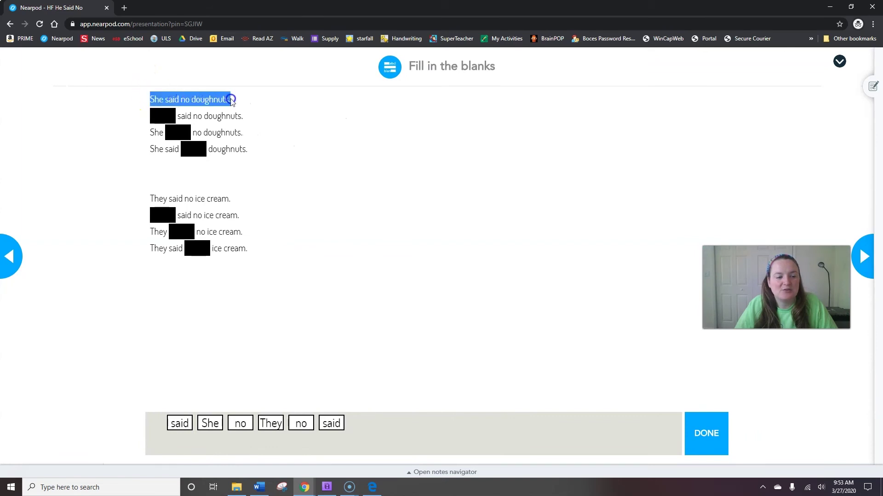
pyautogui.click(231, 102)
pyautogui.tripleClick(232, 101)
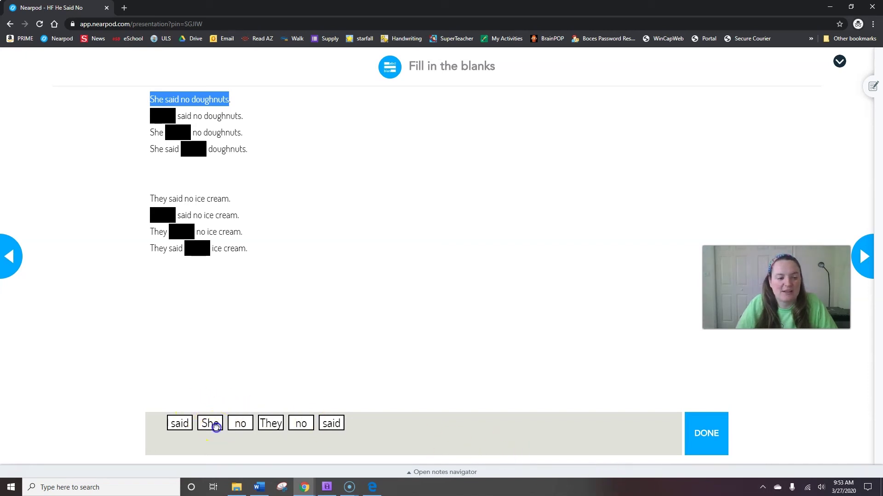
pyautogui.moveTo(210, 423); pyautogui.dragTo(166, 119)
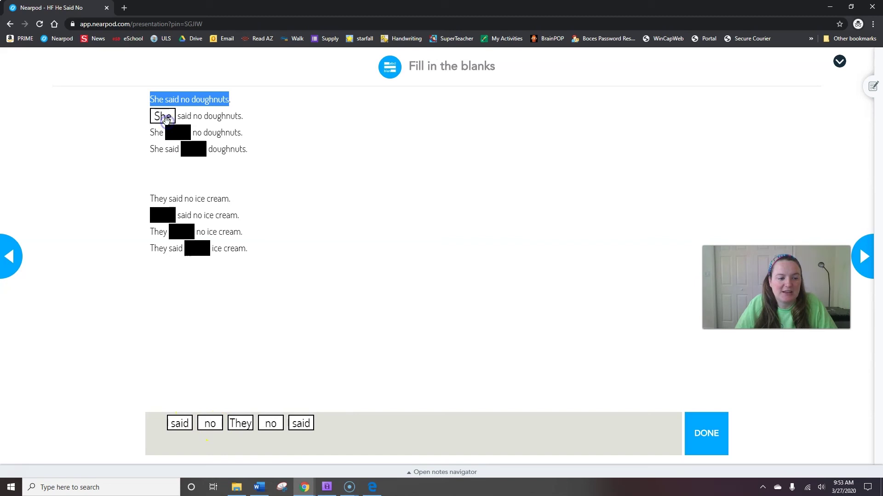
pyautogui.moveTo(179, 422); pyautogui.dragTo(177, 132)
pyautogui.moveTo(178, 424); pyautogui.dragTo(194, 165)
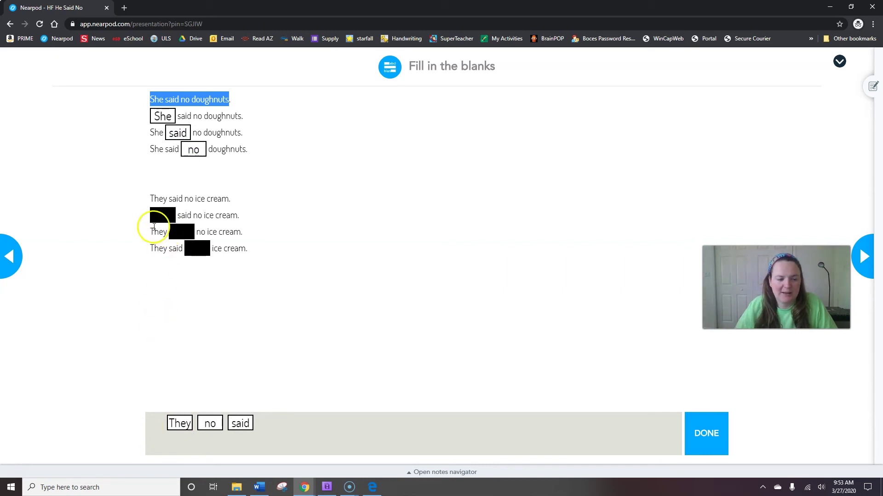
# Fill the ice cream sentence blanks with They, said and no.
pyautogui.moveTo(150, 198); pyautogui.dragTo(233, 199)
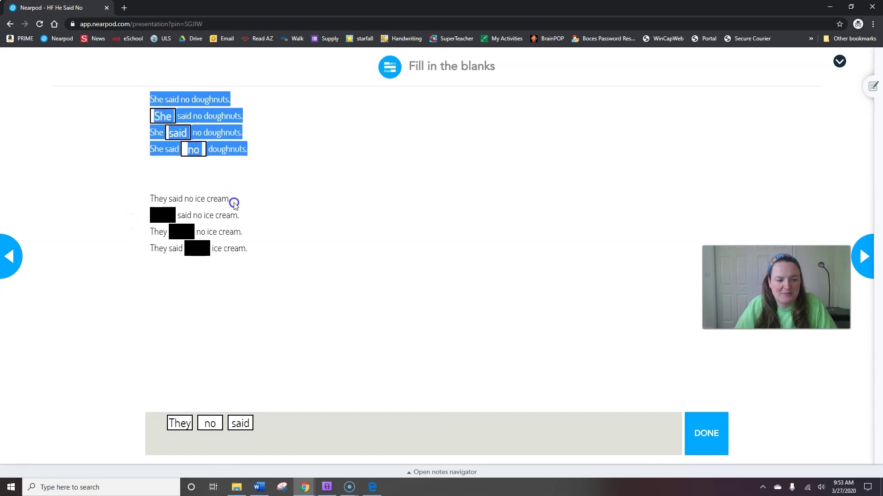
pyautogui.moveTo(232, 199); pyautogui.dragTo(231, 200)
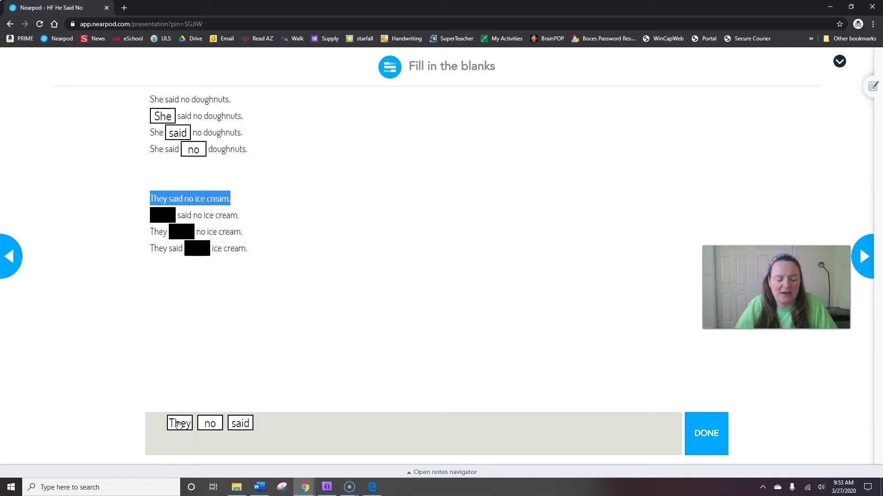
pyautogui.moveTo(178, 426); pyautogui.dragTo(163, 218)
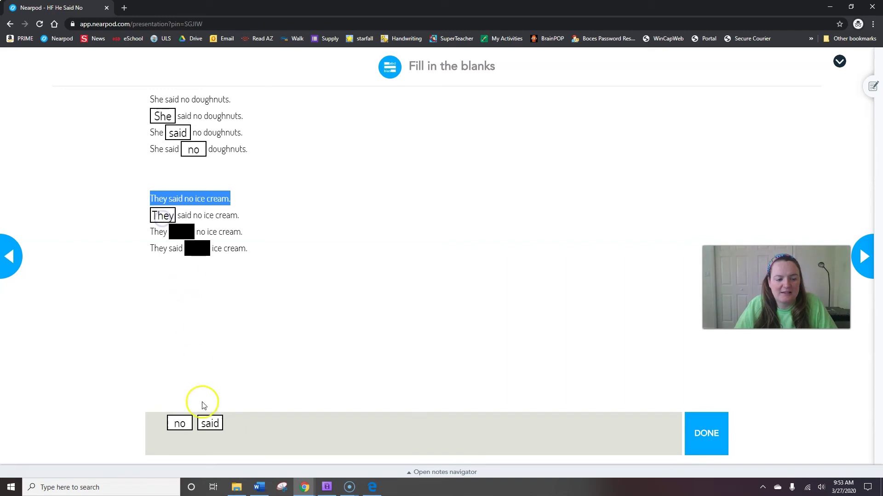
pyautogui.moveTo(207, 422)
pyautogui.mouseDown()
pyautogui.moveTo(166, 250)
pyautogui.moveTo(181, 234)
pyautogui.mouseUp()
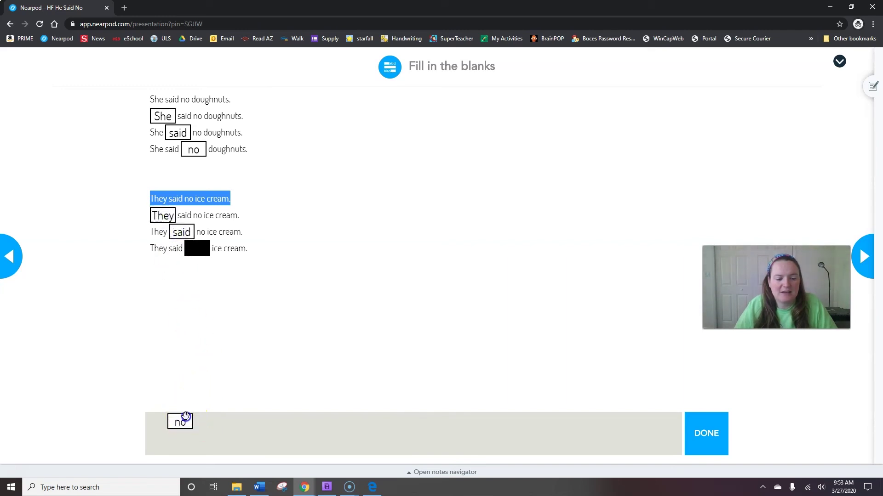
pyautogui.moveTo(183, 421)
pyautogui.mouseDown()
pyautogui.moveTo(187, 257)
pyautogui.moveTo(197, 249)
pyautogui.mouseUp()
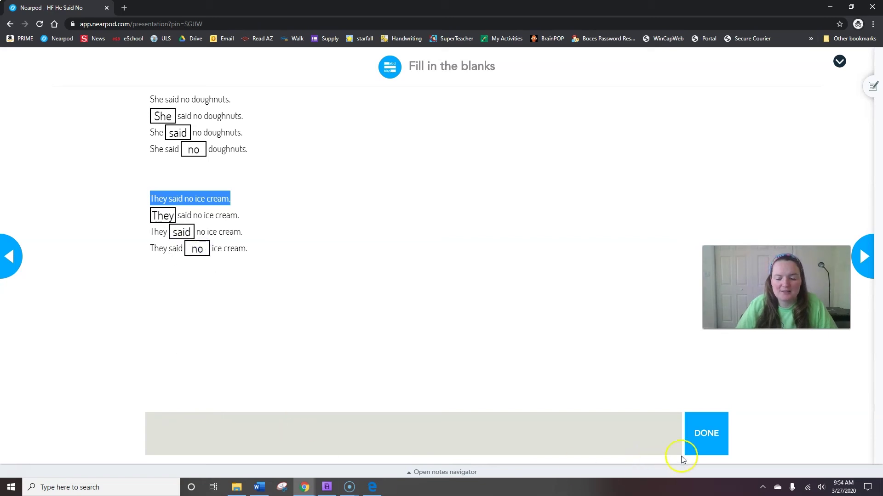
# Check the answers for a 6 of 6 score and advance to pages 9–10.
pyautogui.click(722, 448)
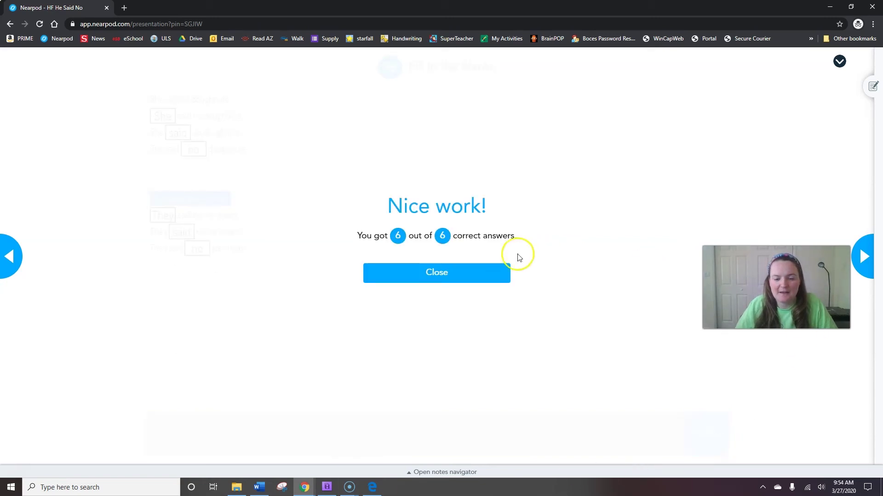
pyautogui.click(500, 269)
pyautogui.click(858, 254)
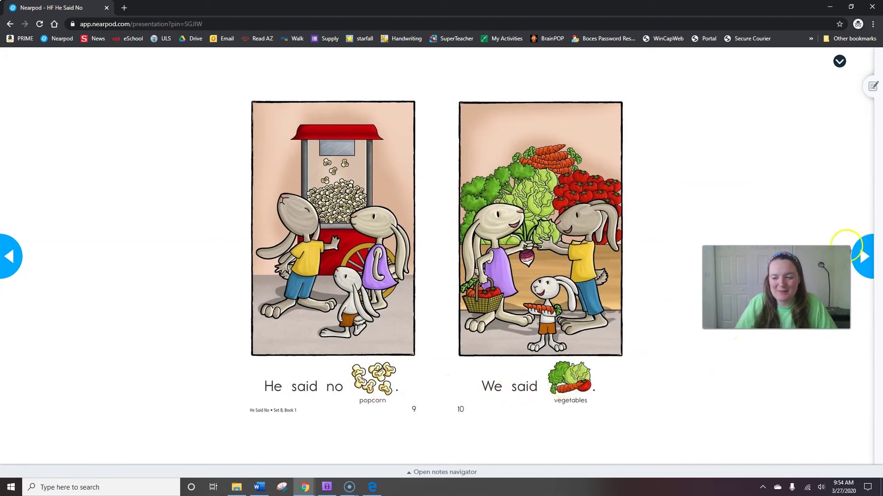
# Advance to the popcorn and vegetables fill-in-the-blanks slide with five word tiles.
pyautogui.click(862, 255)
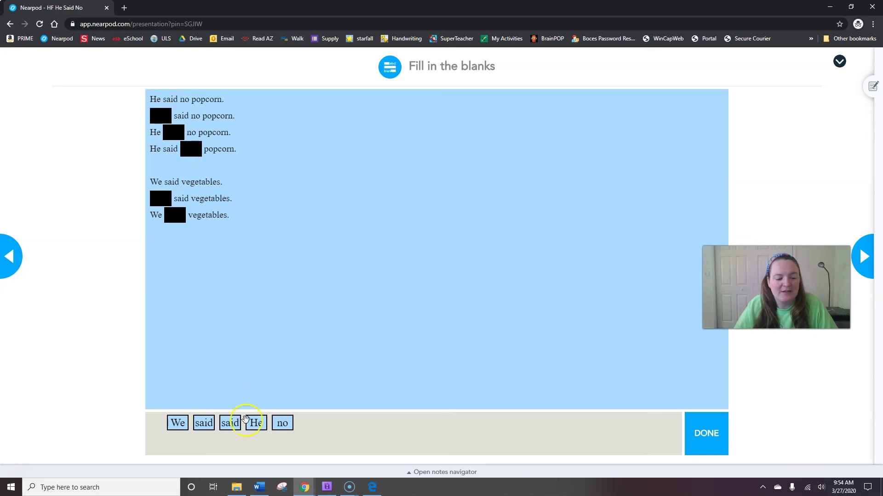
# Fill the popcorn blanks with He, said, no and the vegetables blanks with We, said.
pyautogui.moveTo(256, 422); pyautogui.dragTo(160, 110)
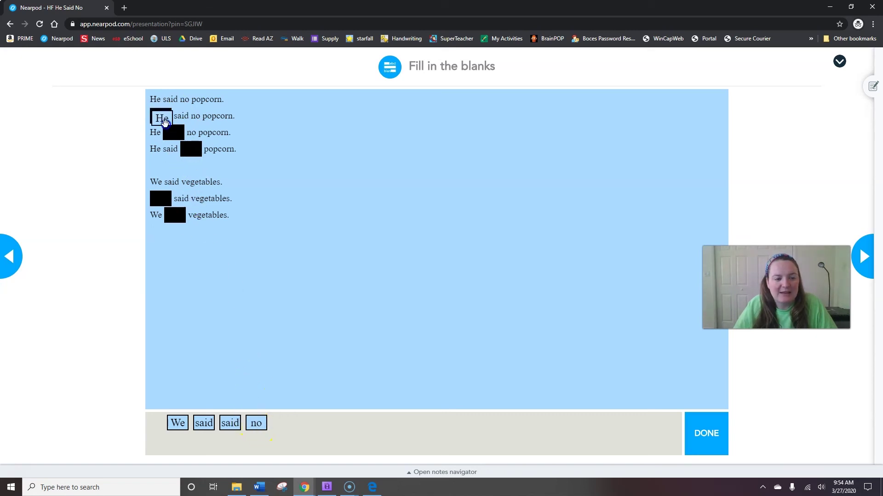
pyautogui.moveTo(204, 423); pyautogui.dragTo(174, 132)
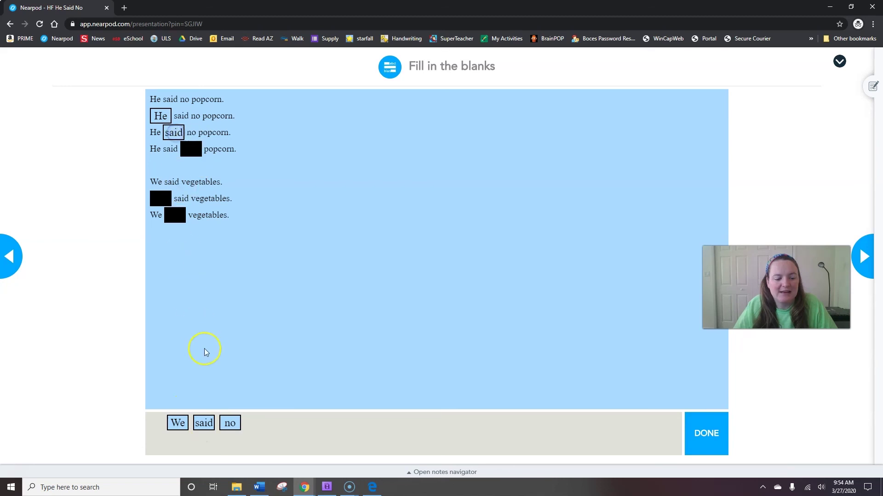
pyautogui.moveTo(226, 421); pyautogui.dragTo(191, 148)
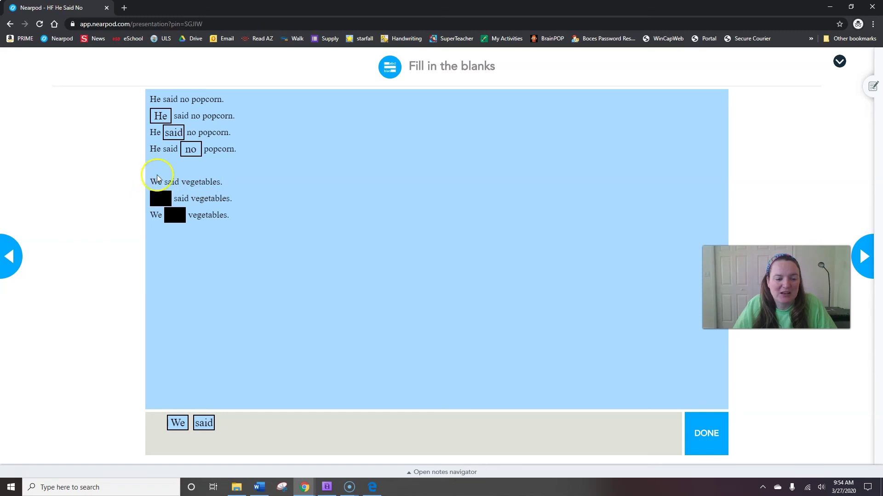
pyautogui.moveTo(177, 423); pyautogui.dragTo(160, 204)
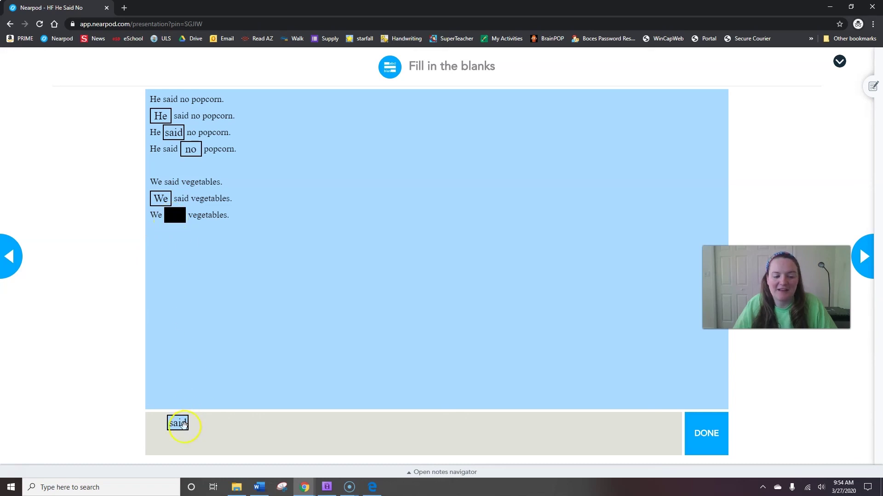
pyautogui.moveTo(177, 423); pyautogui.dragTo(180, 225)
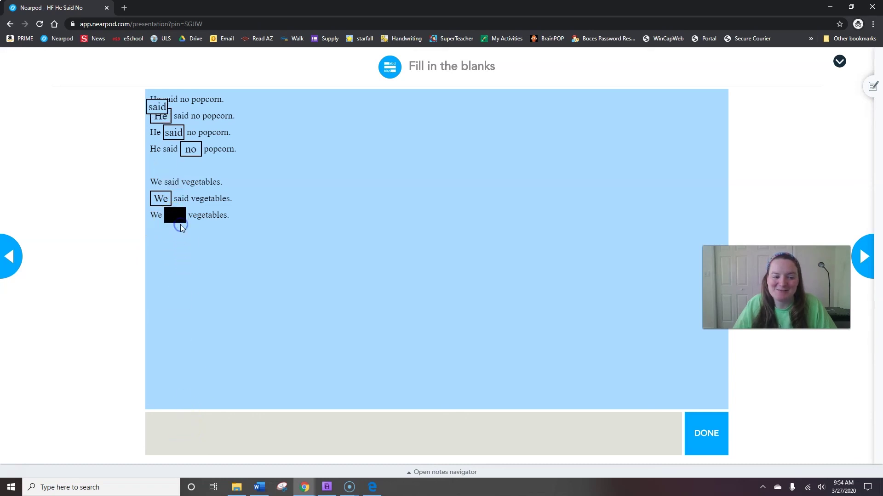
pyautogui.moveTo(177, 425); pyautogui.dragTo(179, 219)
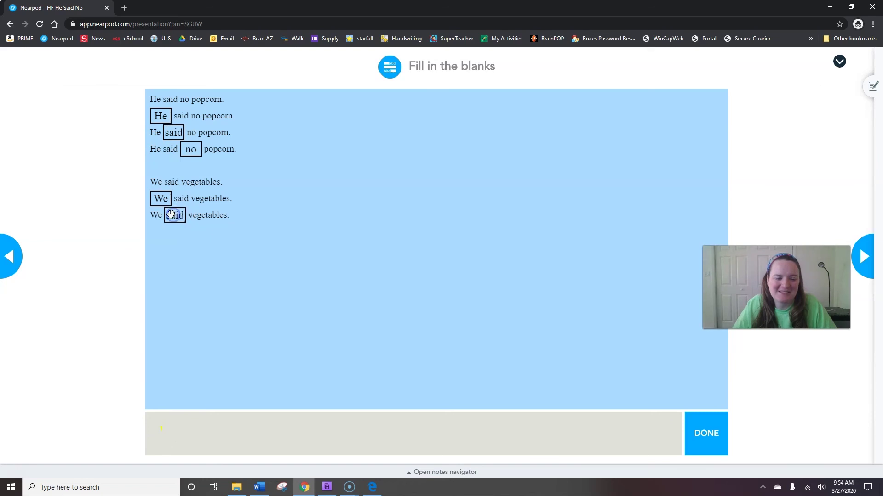
# Check the answers, close the score message, and return to the sight-word cards.
pyautogui.click(690, 430)
pyautogui.click(433, 279)
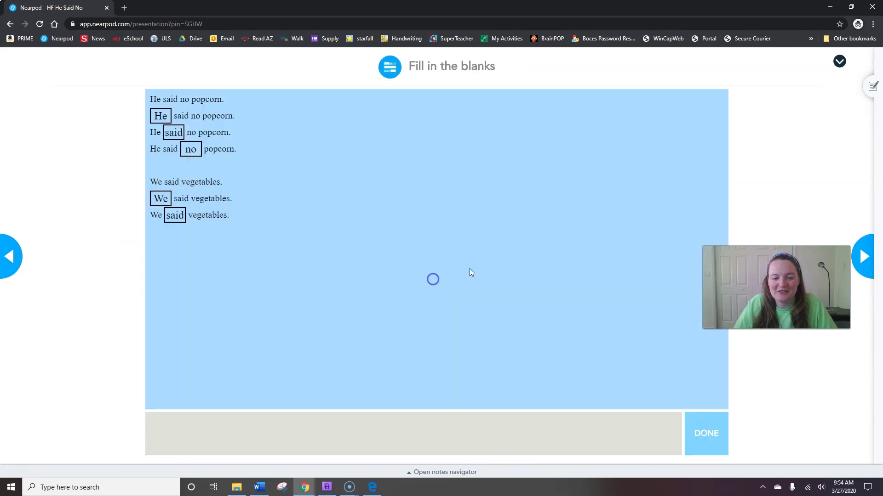
pyautogui.click(860, 257)
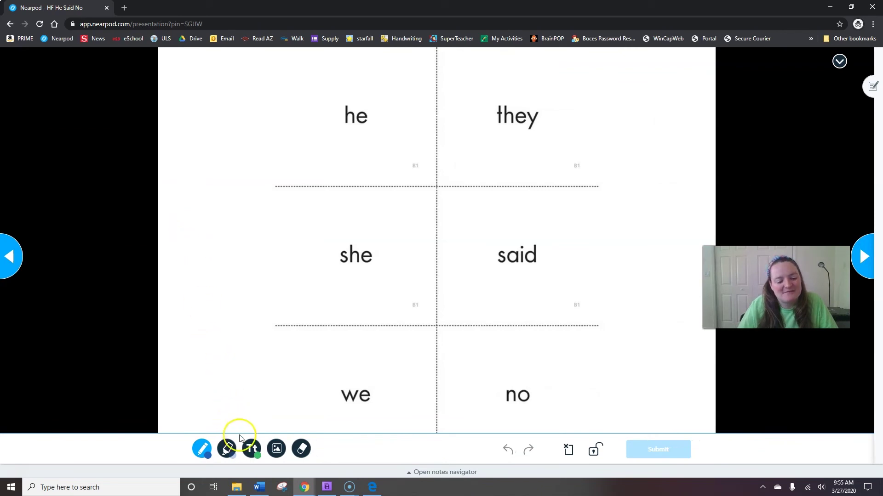
# With the pen, circle said in red and no in orange.
pyautogui.click(202, 452)
pyautogui.click(210, 416)
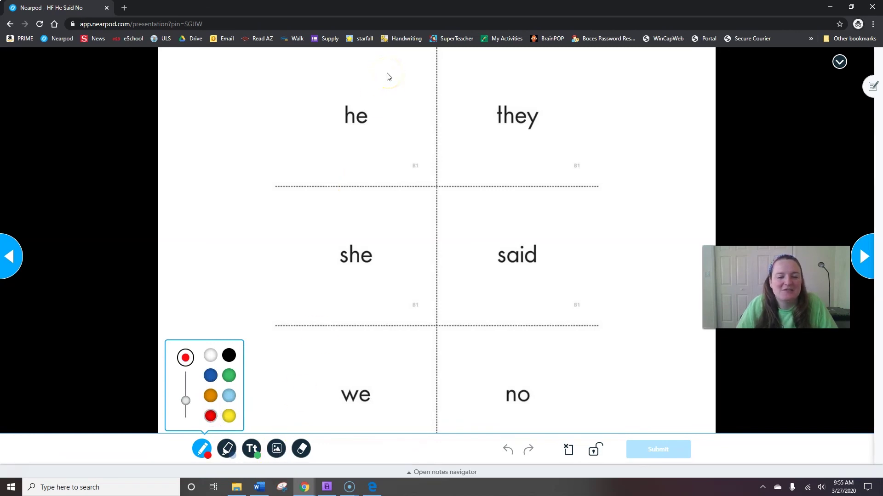
pyautogui.click(549, 221)
pyautogui.moveTo(550, 220); pyautogui.dragTo(570, 240)
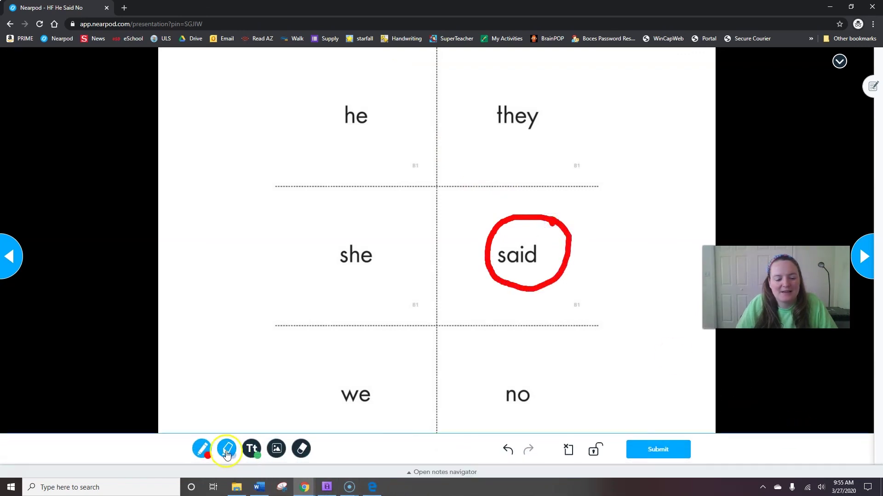
pyautogui.click(203, 450)
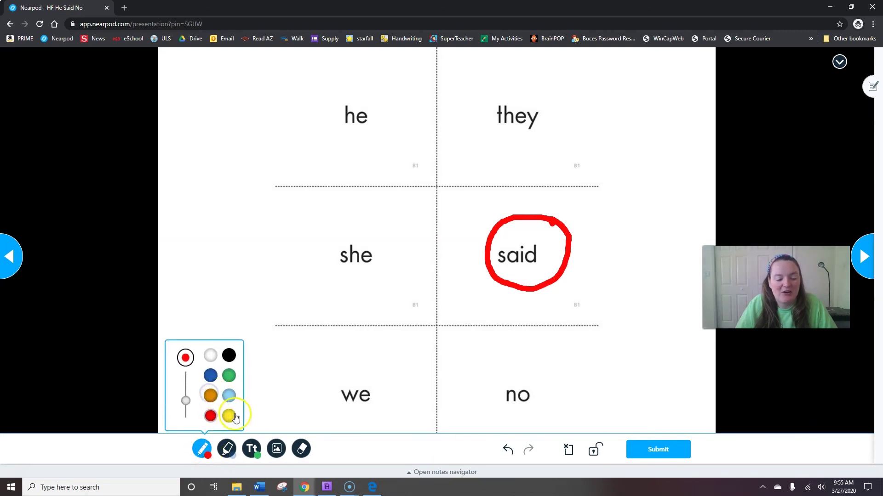
pyautogui.click(211, 396)
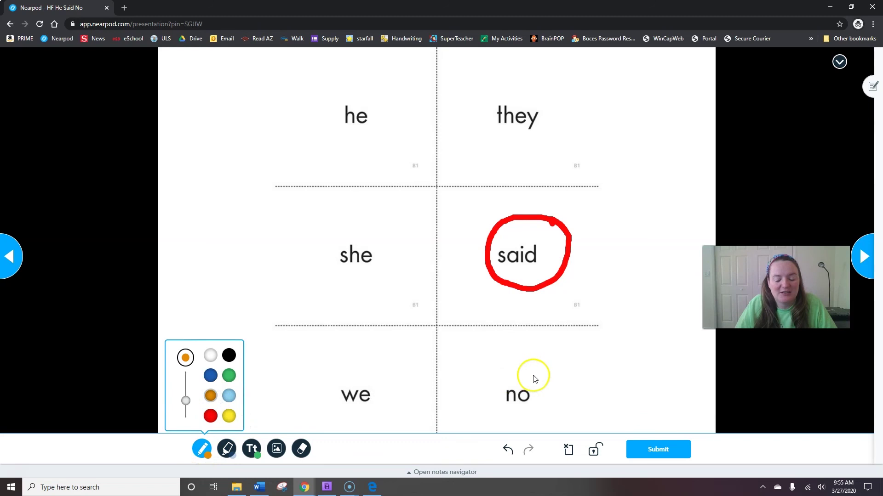
pyautogui.moveTo(532, 379)
pyautogui.mouseDown()
pyautogui.moveTo(492, 375)
pyautogui.moveTo(493, 413)
pyautogui.moveTo(545, 416)
pyautogui.moveTo(543, 380)
pyautogui.mouseUp()
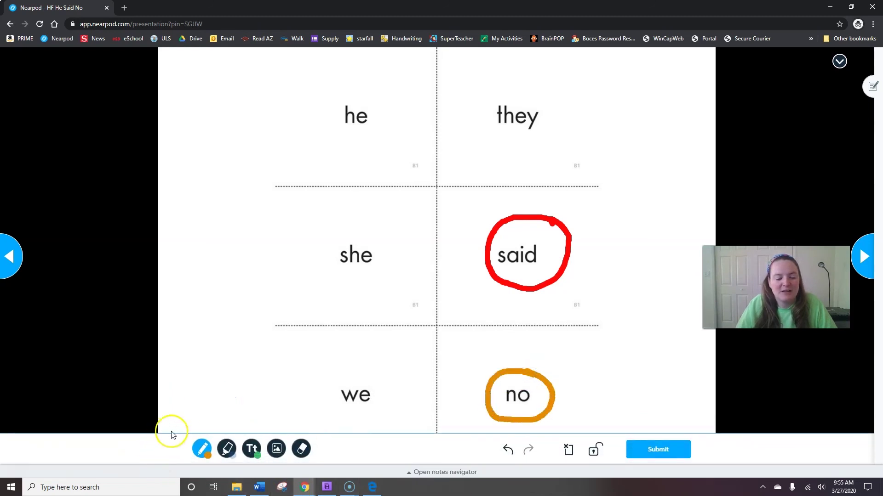
# Circle he in yellow and she in green.
pyautogui.click(201, 449)
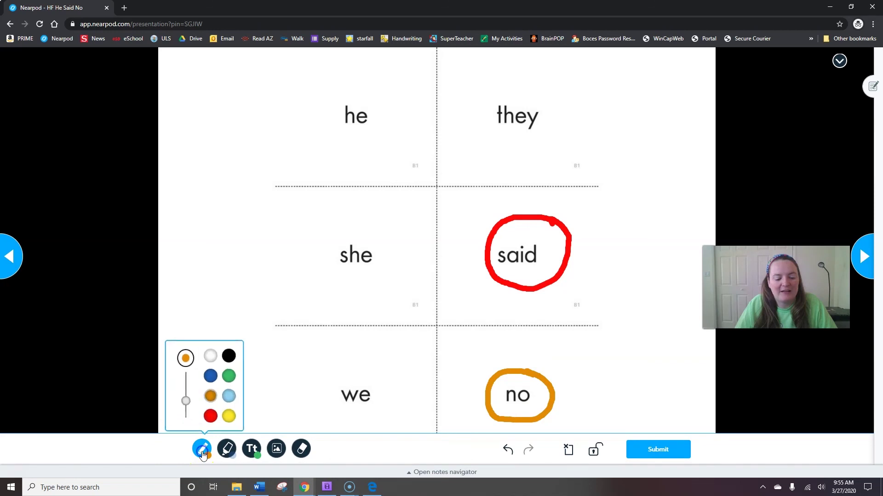
pyautogui.click(229, 417)
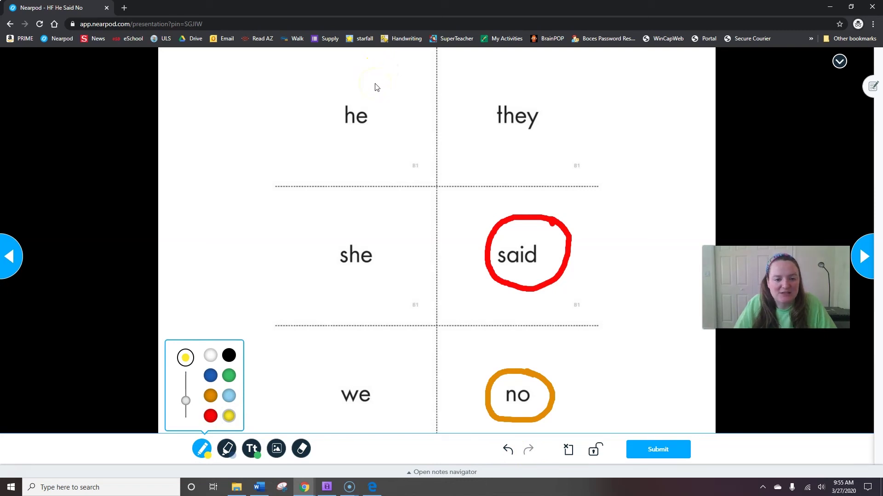
pyautogui.moveTo(377, 82); pyautogui.dragTo(333, 85)
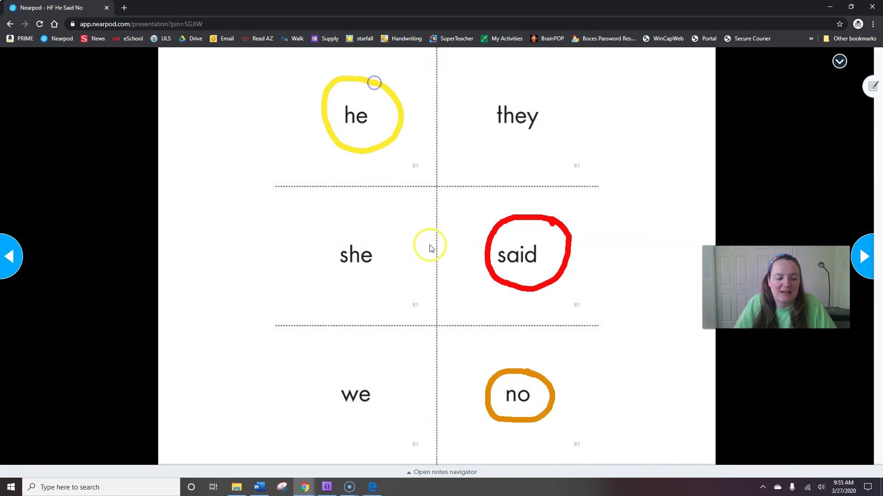
pyautogui.moveTo(427, 439)
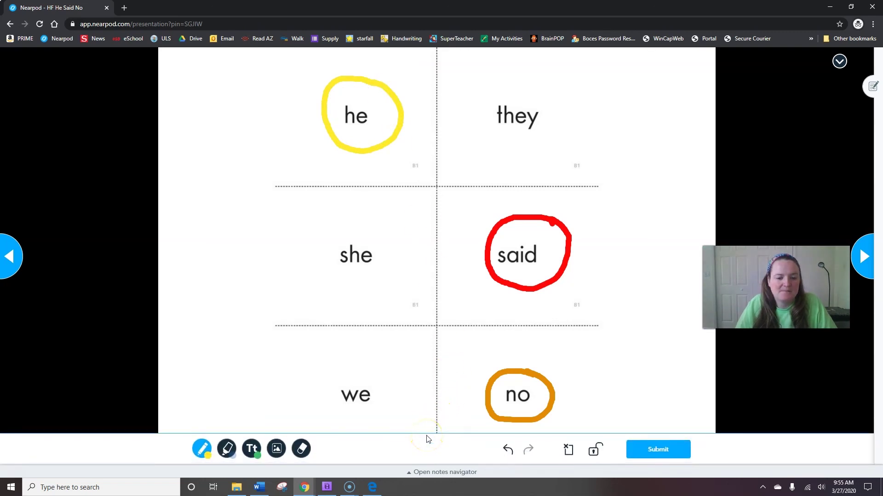
pyautogui.click(203, 449)
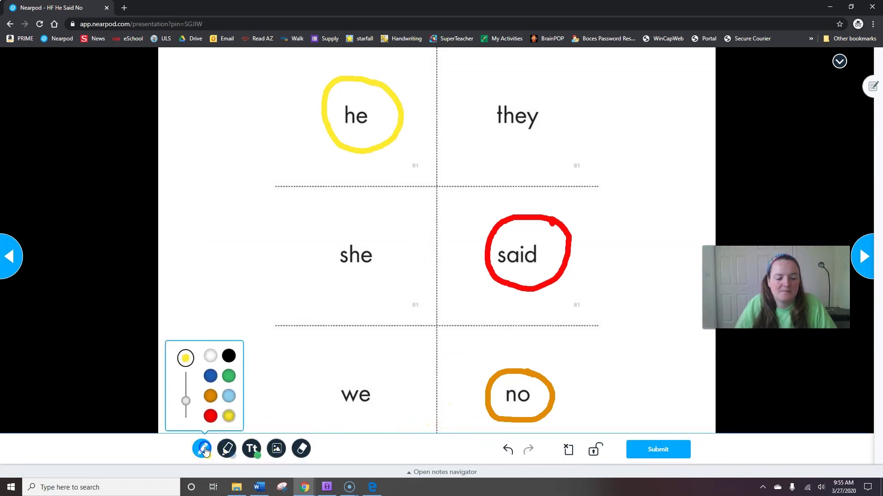
pyautogui.click(229, 377)
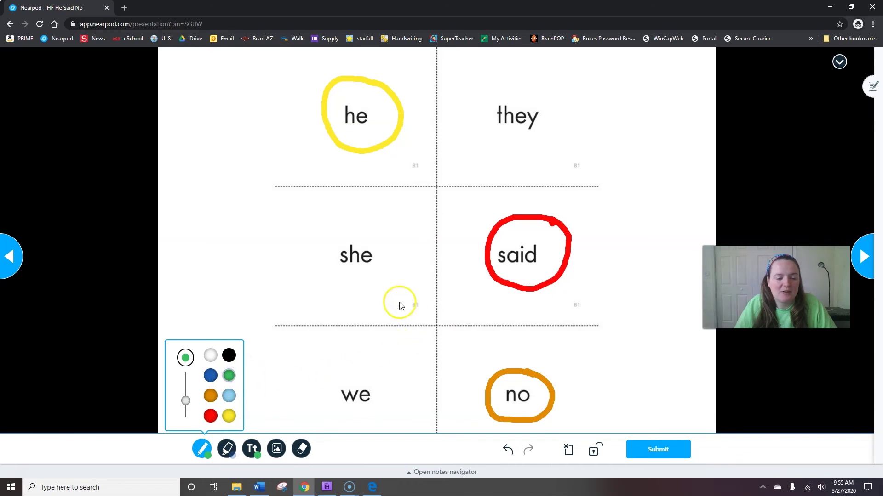
pyautogui.moveTo(392, 228)
pyautogui.mouseDown()
pyautogui.moveTo(324, 279)
pyautogui.moveTo(404, 256)
pyautogui.mouseUp()
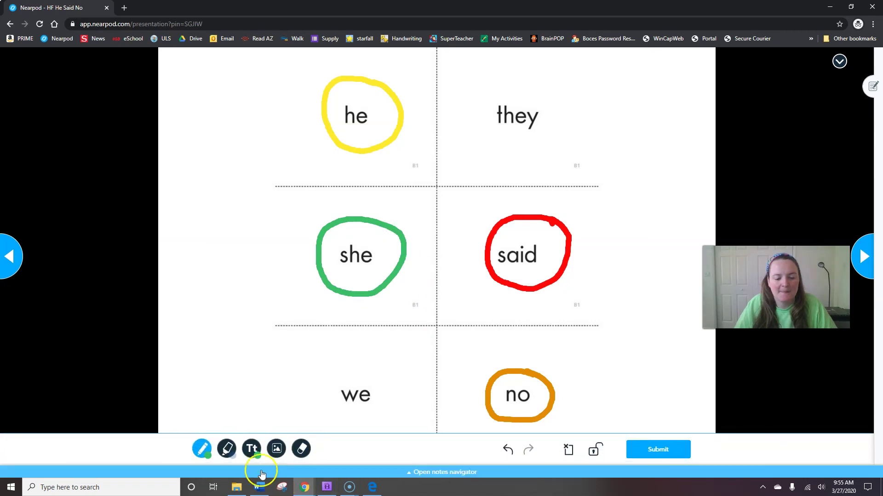
# Circle they in blue and submit the sight-word drawing.
pyautogui.click(199, 450)
pyautogui.click(210, 375)
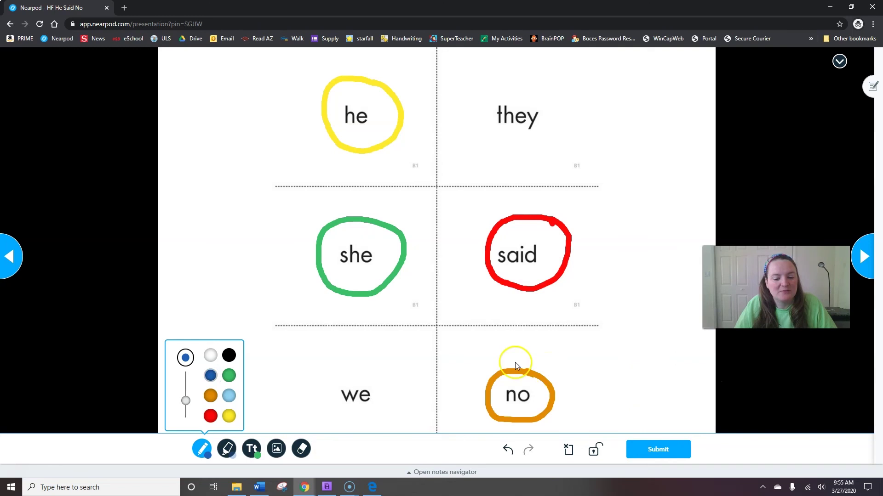
pyautogui.moveTo(201, 450)
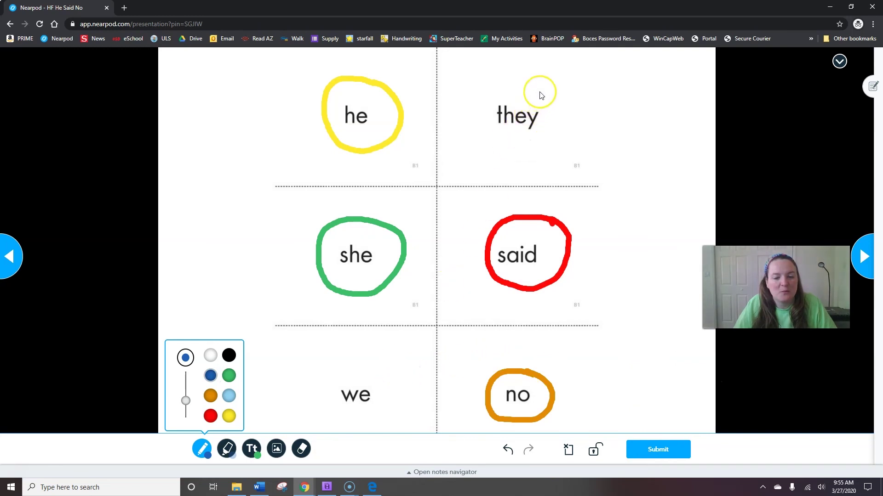
pyautogui.moveTo(540, 93); pyautogui.dragTo(544, 151)
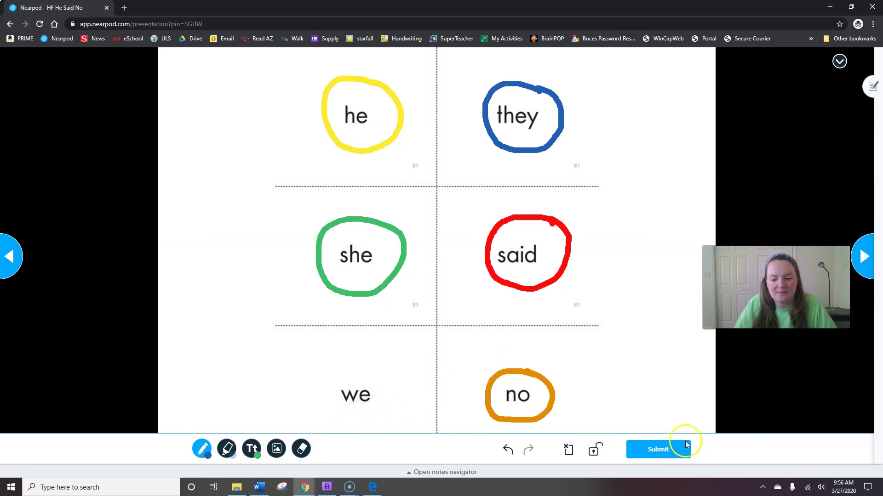
pyautogui.click(659, 450)
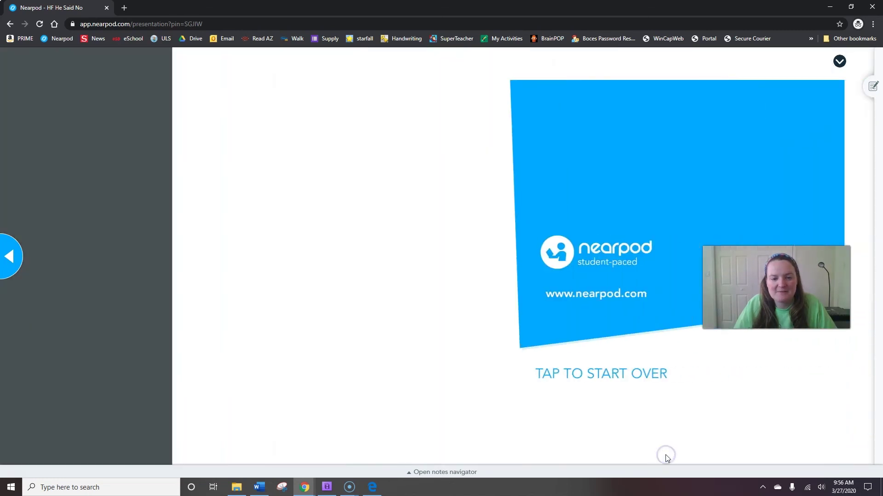